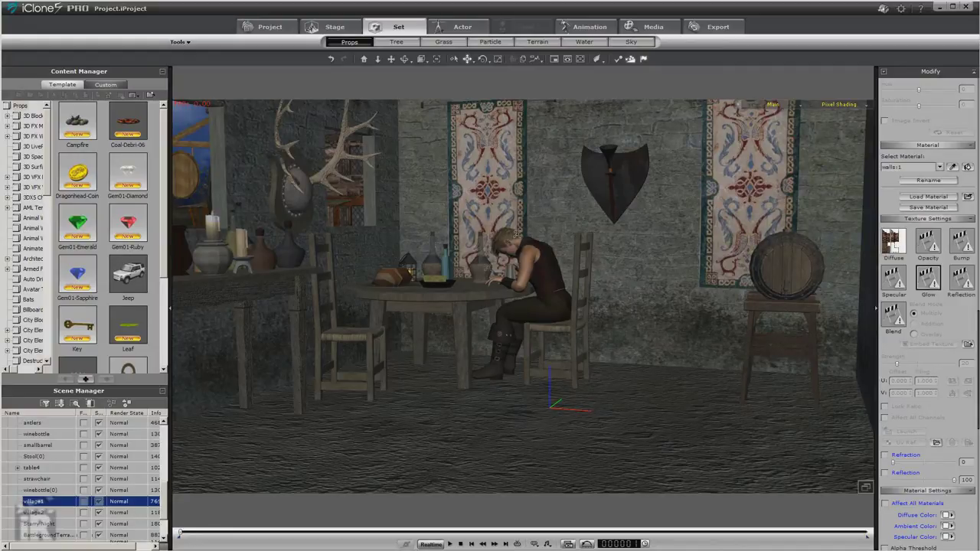
# - Preview the tavern through the preview camera, then return to the main camera view
pyautogui.click(774, 106)
pyautogui.click(769, 121)
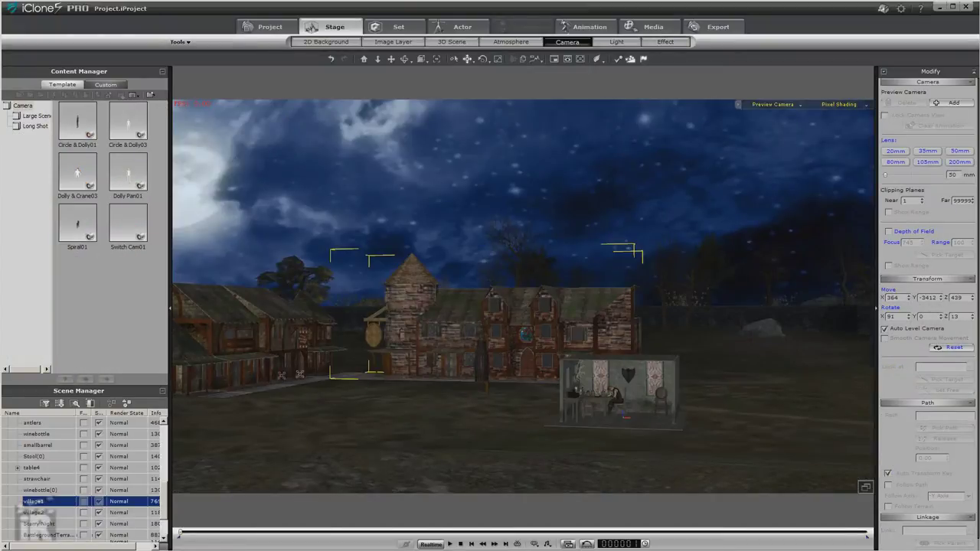
pyautogui.click(774, 104)
pyautogui.click(775, 130)
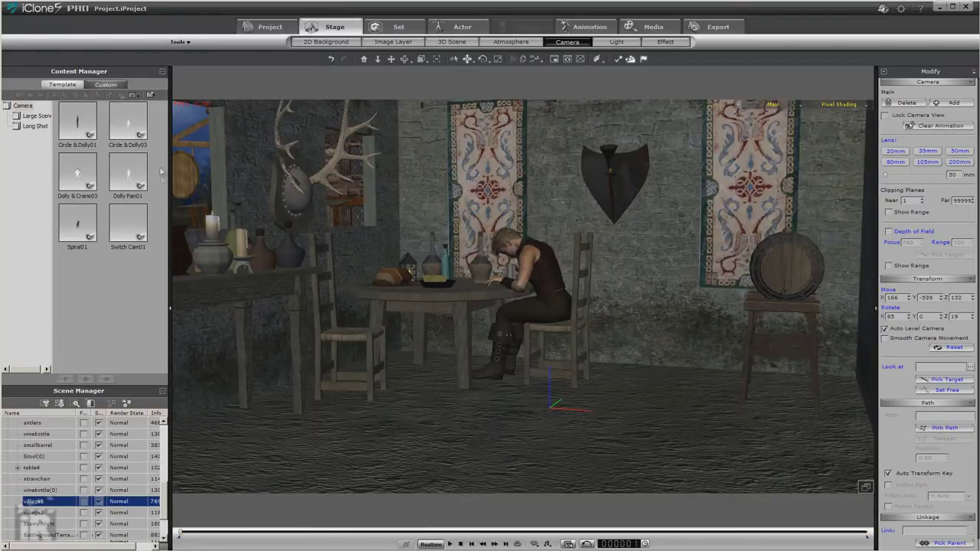
# - Select Light01 under Dir/Spot Light in the Scene Manager and switch it off
pyautogui.click(161, 71)
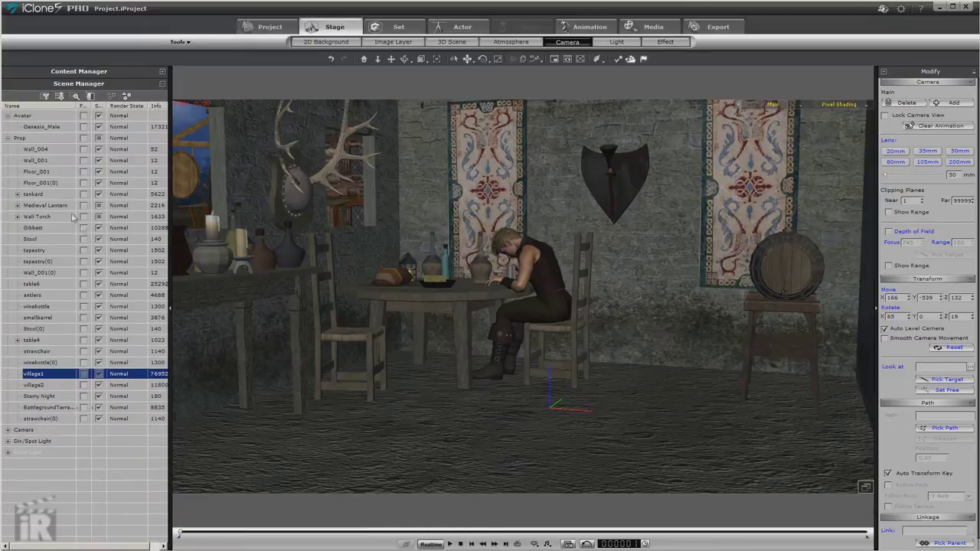
pyautogui.click(8, 139)
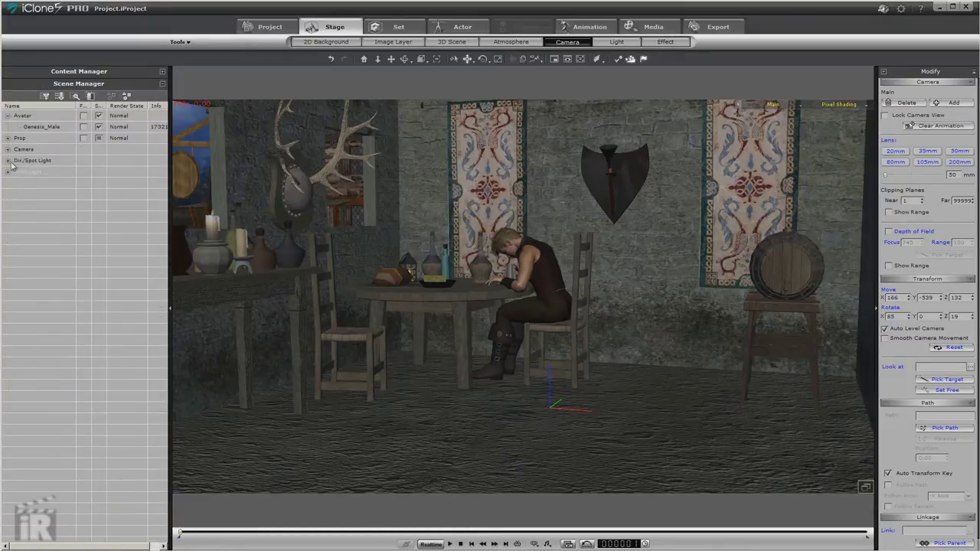
pyautogui.click(8, 160)
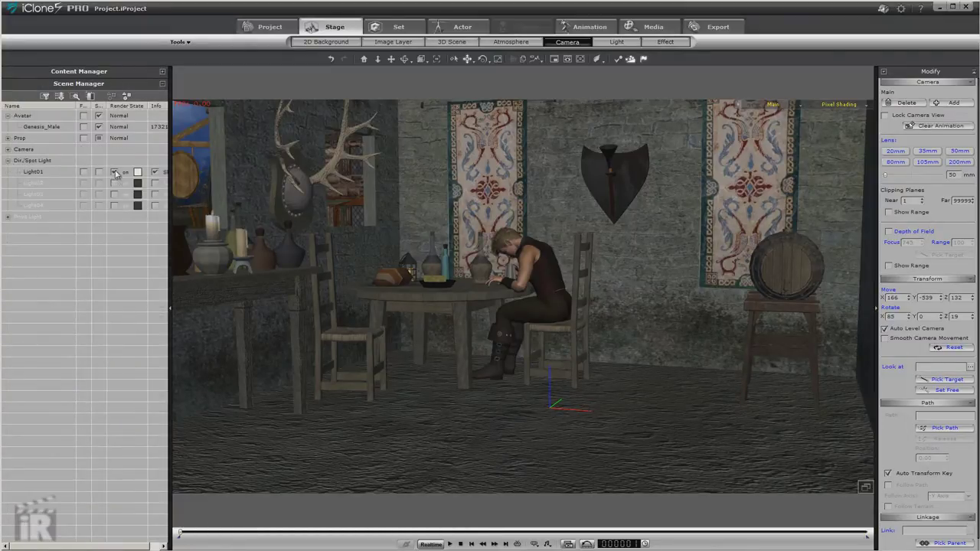
pyautogui.click(67, 173)
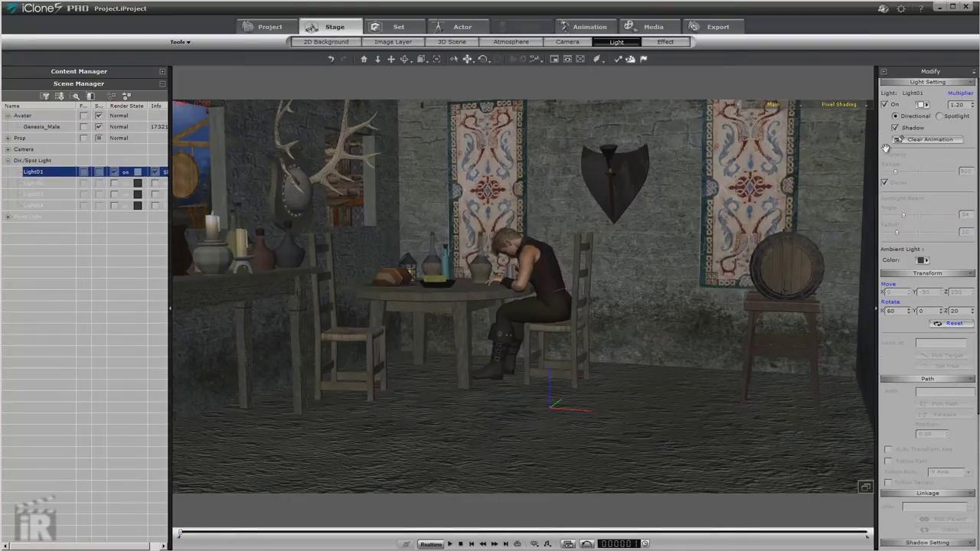
pyautogui.click(885, 104)
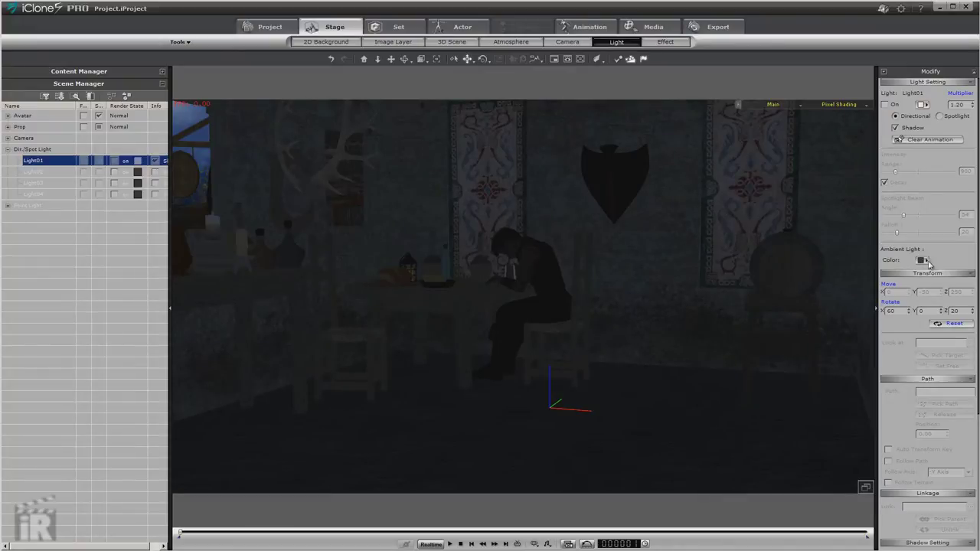
# - Set the ambient light colour to black and select the Starry Night sky prop
pyautogui.click(922, 260)
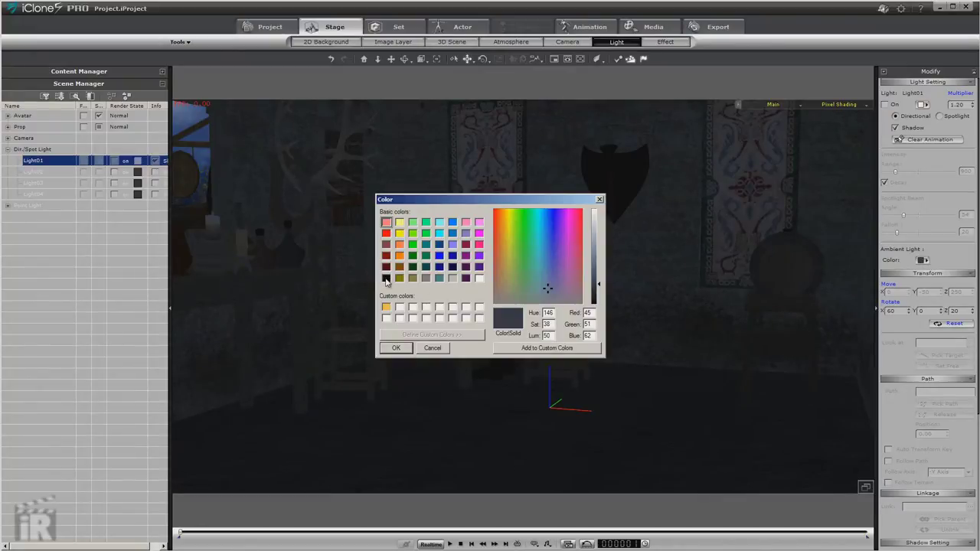
pyautogui.click(385, 278)
pyautogui.click(397, 348)
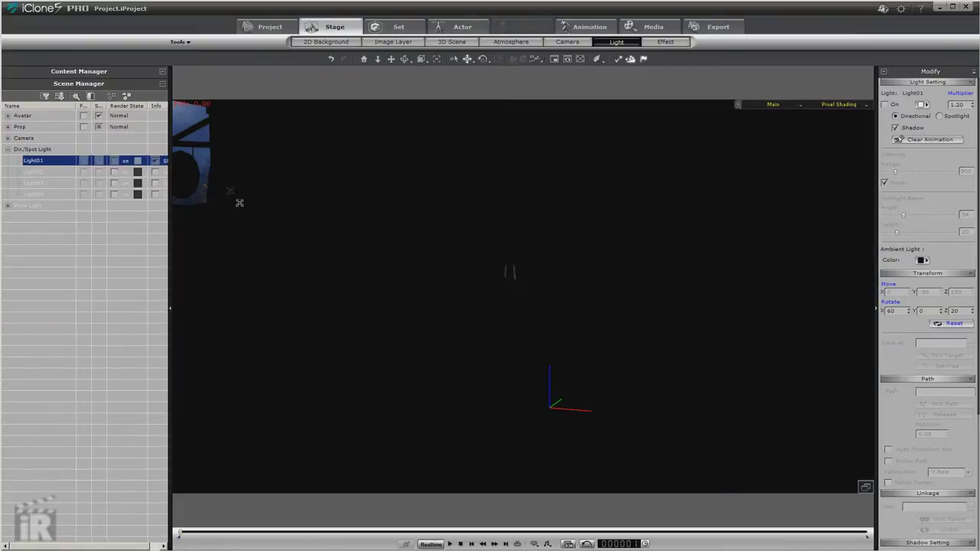
pyautogui.click(183, 115)
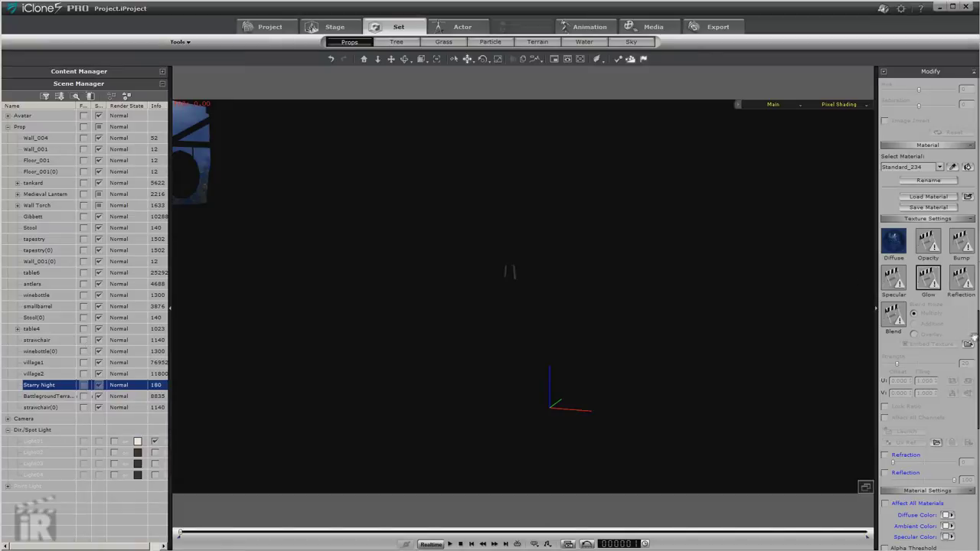
# - Drag the Starry Night sky's Self-Illumination slider down to about 50
pyautogui.moveTo(976, 342); pyautogui.dragTo(970, 454)
pyautogui.scroll(3, 956, 345)
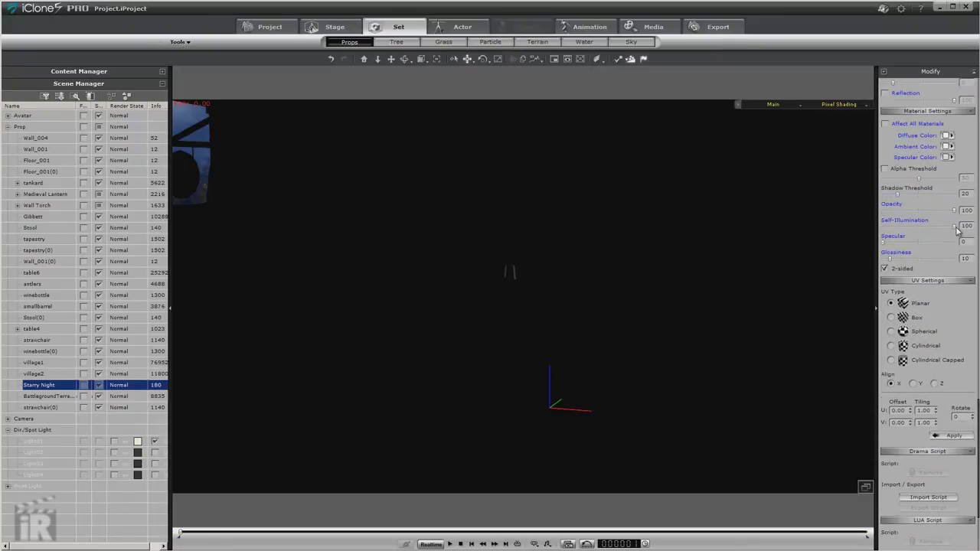
pyautogui.moveTo(955, 228); pyautogui.dragTo(921, 231)
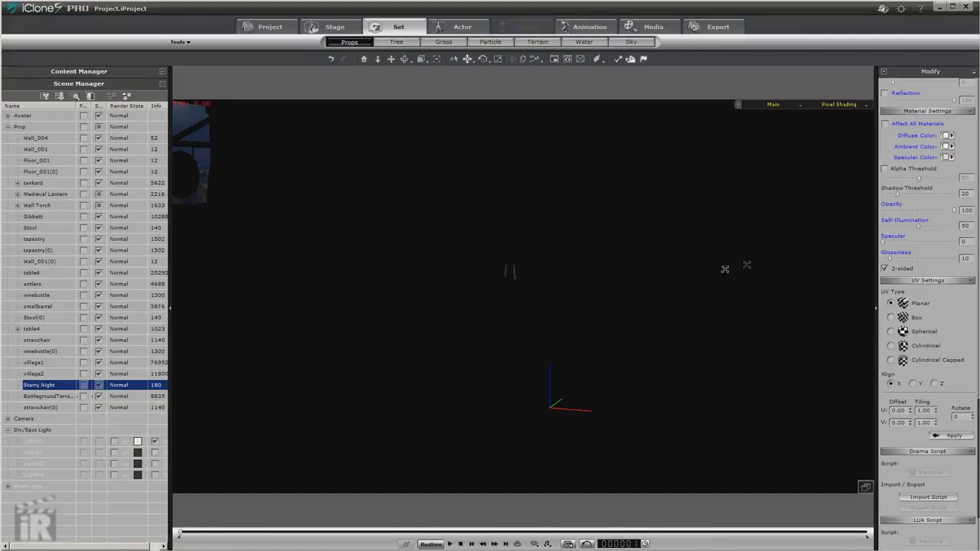
# - Select the tankard and play then stop the animation to preview the darkened tavern
pyautogui.click(511, 270)
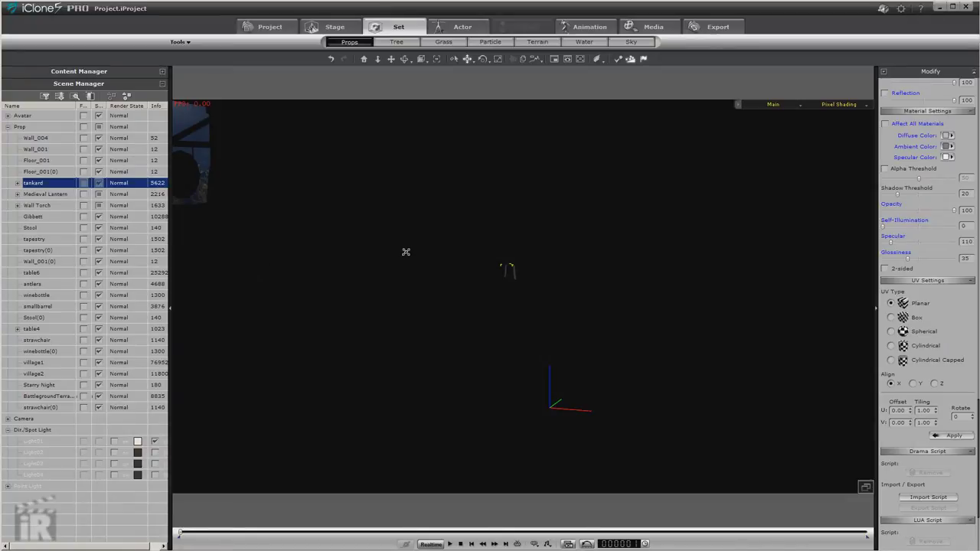
pyautogui.click(449, 543)
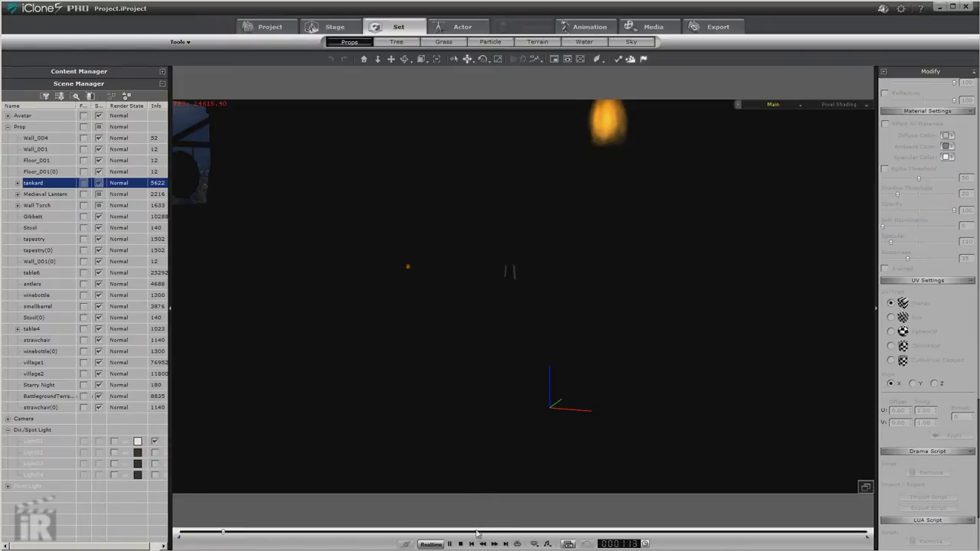
pyautogui.click(460, 543)
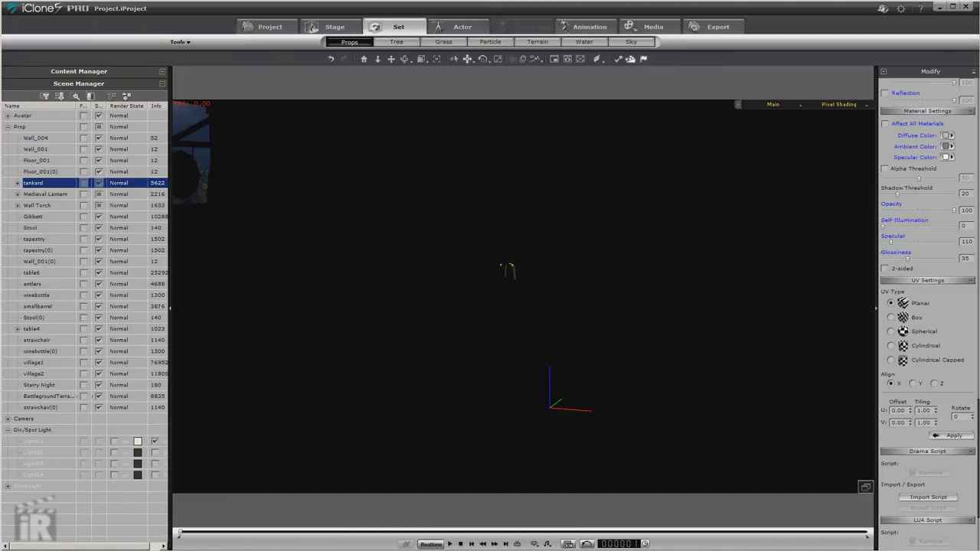
pyautogui.click(8, 430)
# - Expand the point lights and switch on Point Light 01
pyautogui.click(7, 441)
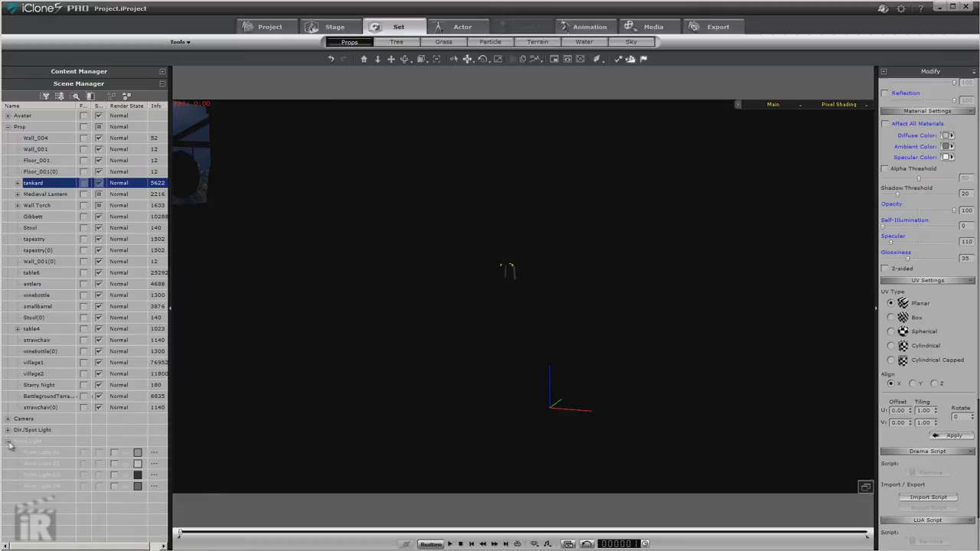
pyautogui.click(60, 452)
pyautogui.click(115, 452)
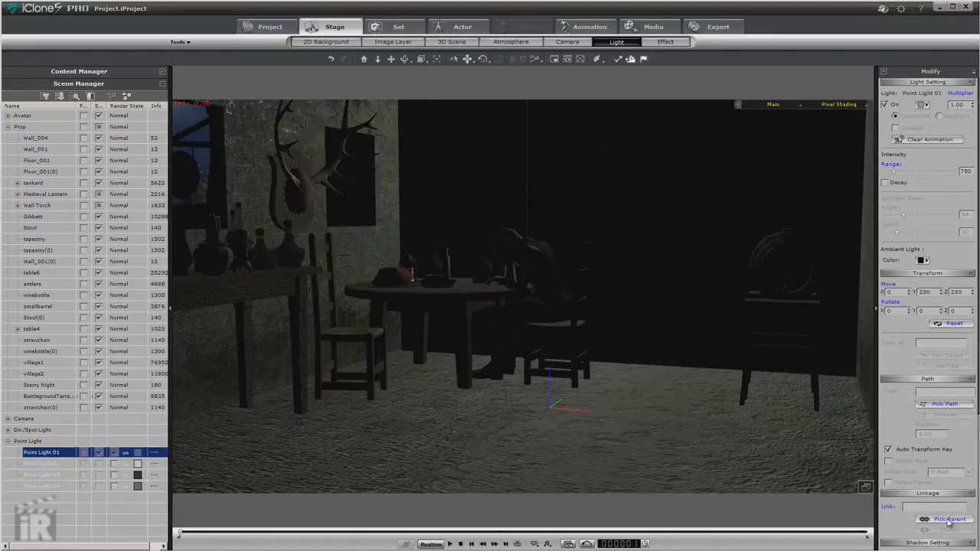
# - Parent Point Light 01 to the shelf candle, linking it to the CandleWax sub-node
pyautogui.click(949, 521)
pyautogui.click(214, 215)
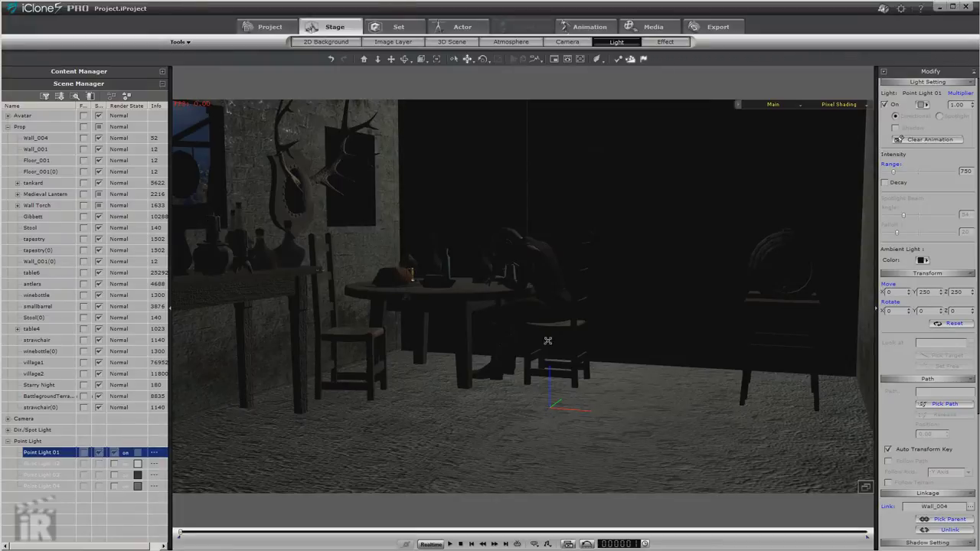
pyautogui.click(937, 519)
pyautogui.click(216, 218)
pyautogui.click(971, 508)
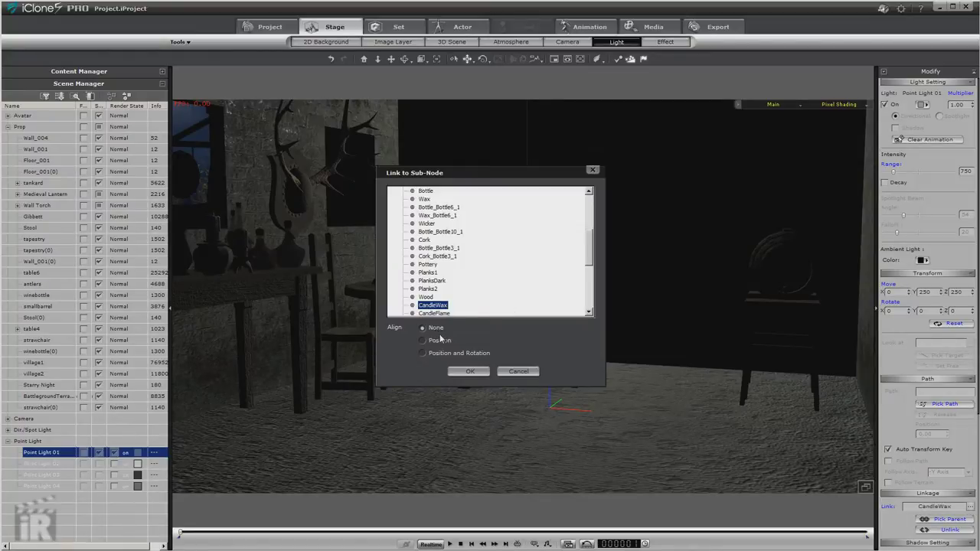
pyautogui.click(470, 371)
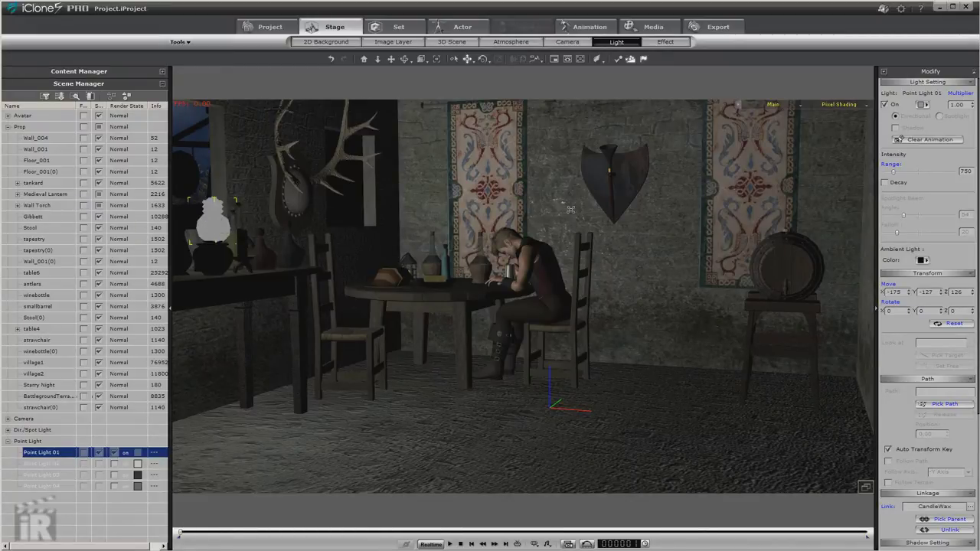
# - Give Point Light 01 the saved orange colour, enable Decay, and shorten its range
pyautogui.click(924, 106)
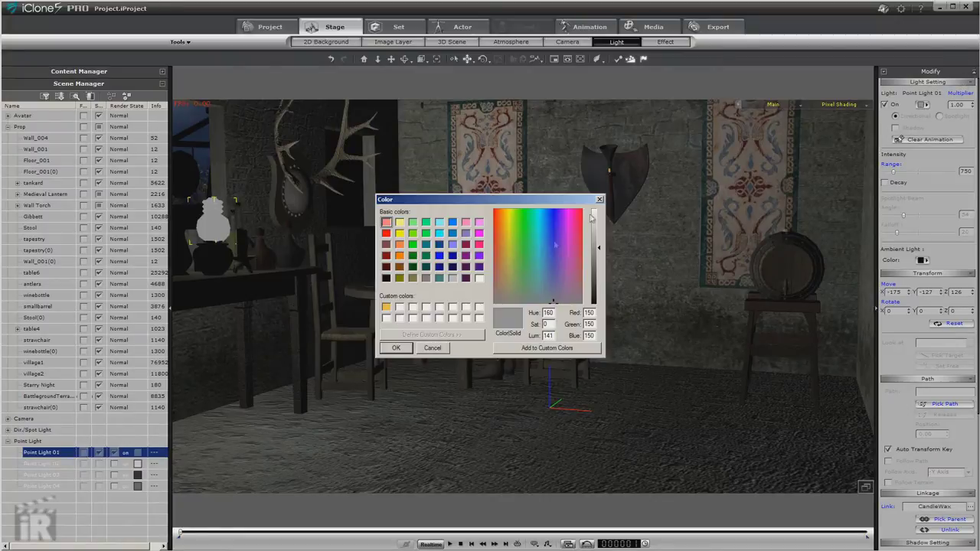
pyautogui.click(385, 307)
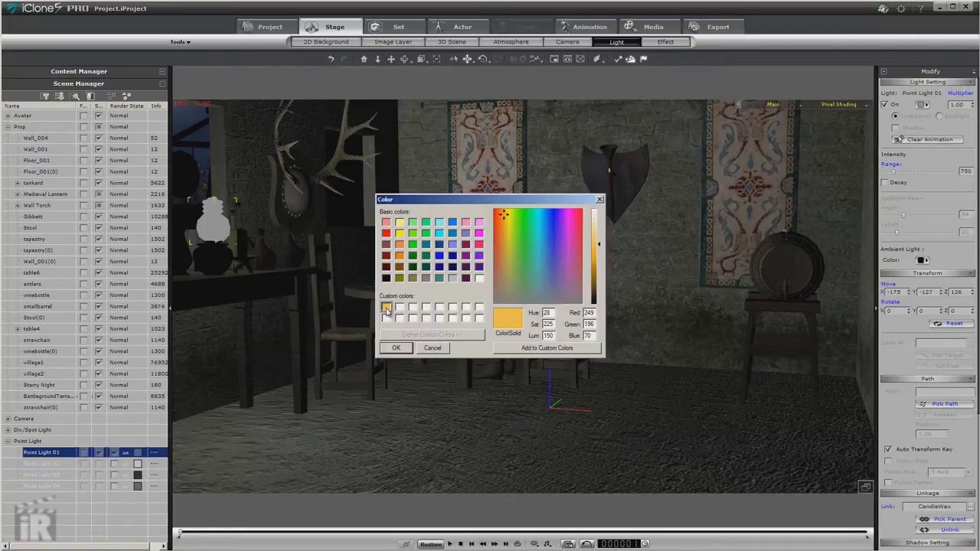
pyautogui.click(396, 348)
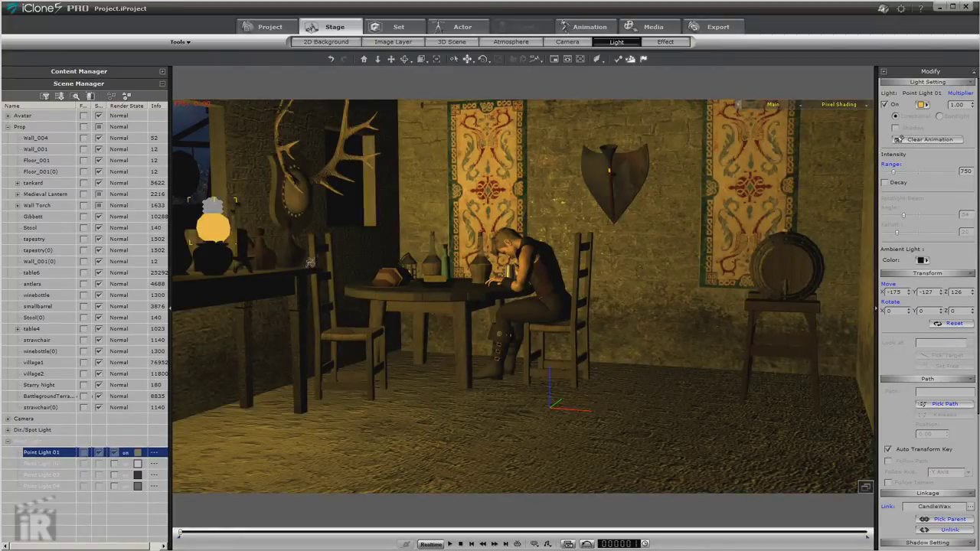
pyautogui.click(884, 183)
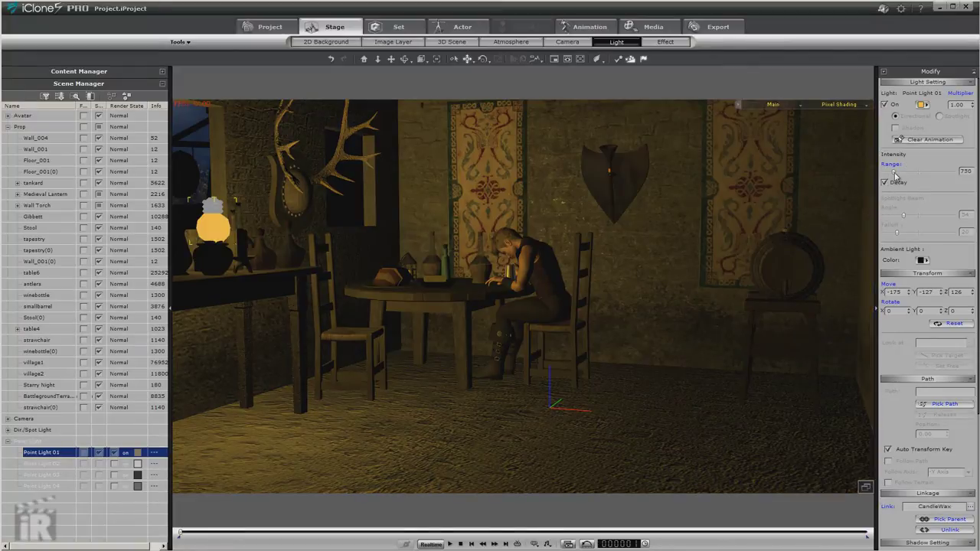
pyautogui.moveTo(895, 176); pyautogui.dragTo(889, 177)
# - Position Point Light 01 over the candle, cut its range to 212, and select the table prop
pyautogui.moveTo(216, 230); pyautogui.dragTo(250, 269)
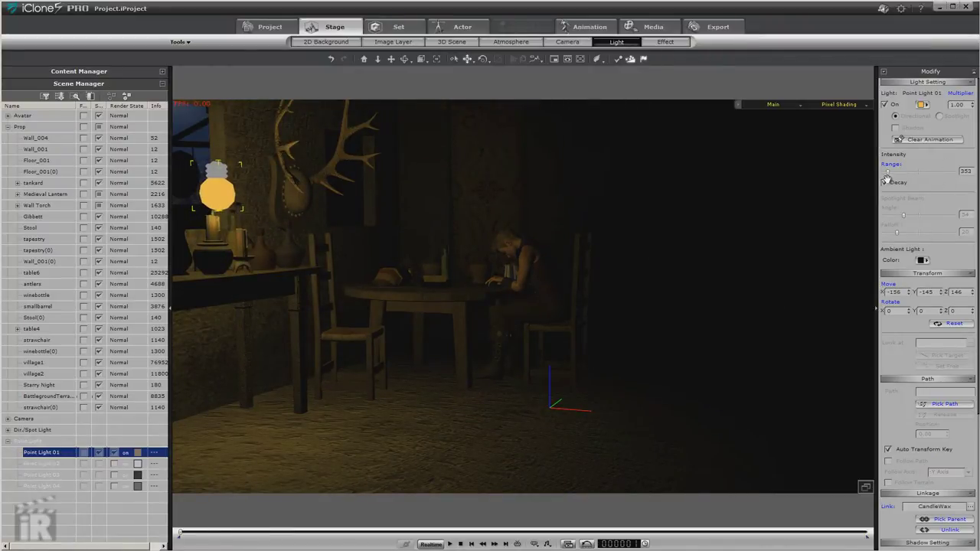
pyautogui.moveTo(890, 174); pyautogui.dragTo(887, 175)
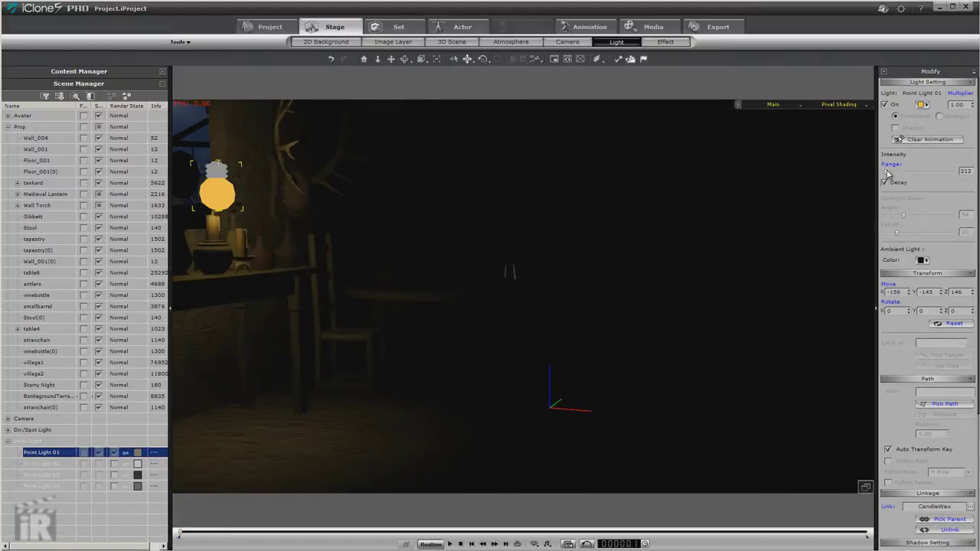
pyautogui.moveTo(246, 202); pyautogui.dragTo(246, 198)
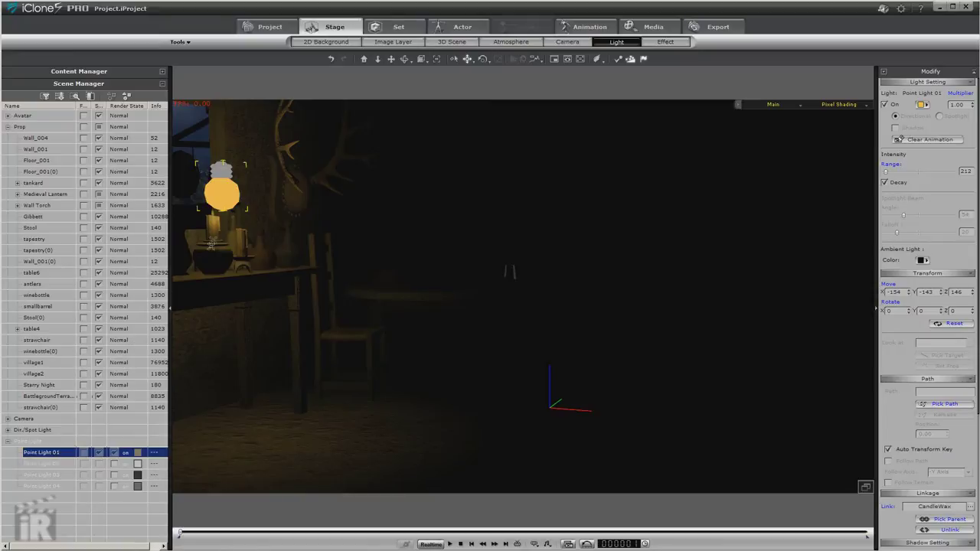
pyautogui.click(215, 228)
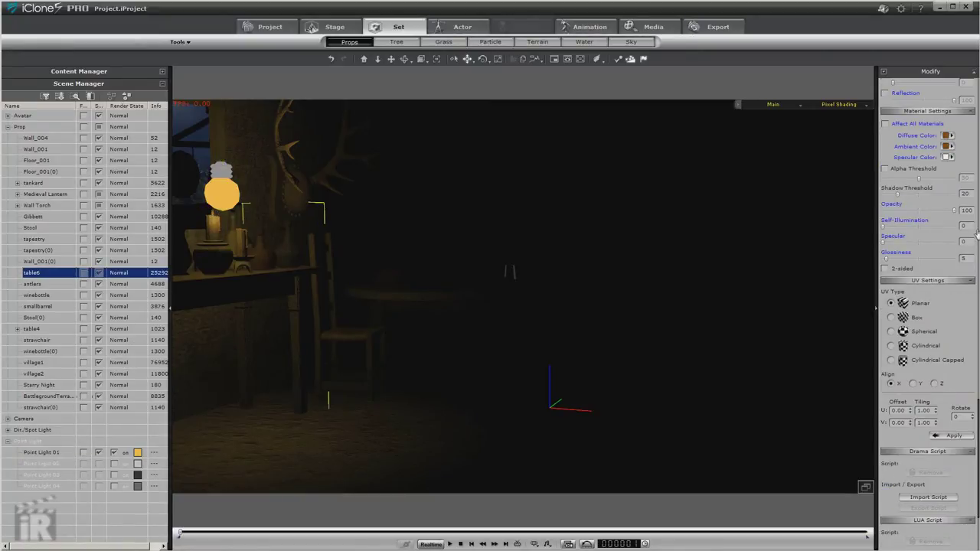
# - Pick the CandleFlame material, load a Glow texture, and set glow strength to about 49
pyautogui.scroll(5, 977, 235)
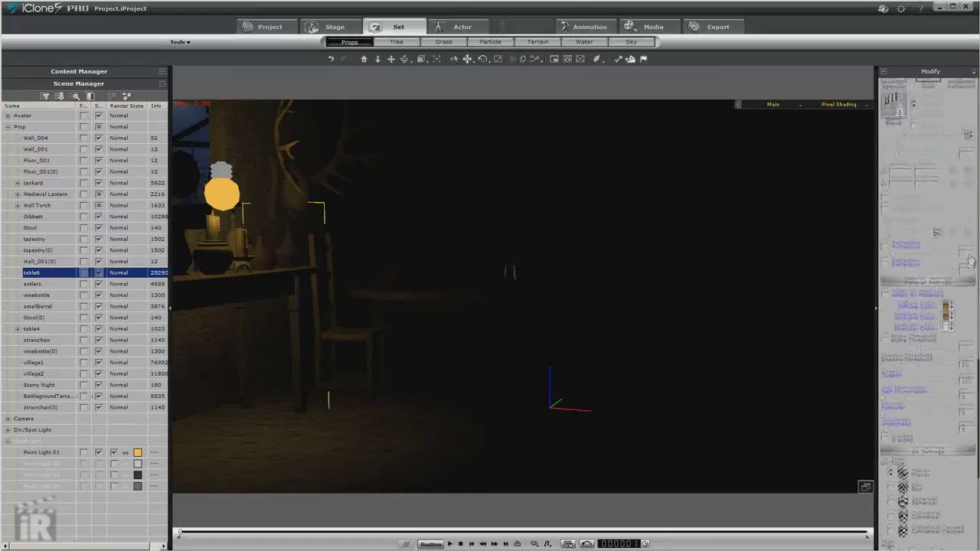
pyautogui.scroll(2, 973, 243)
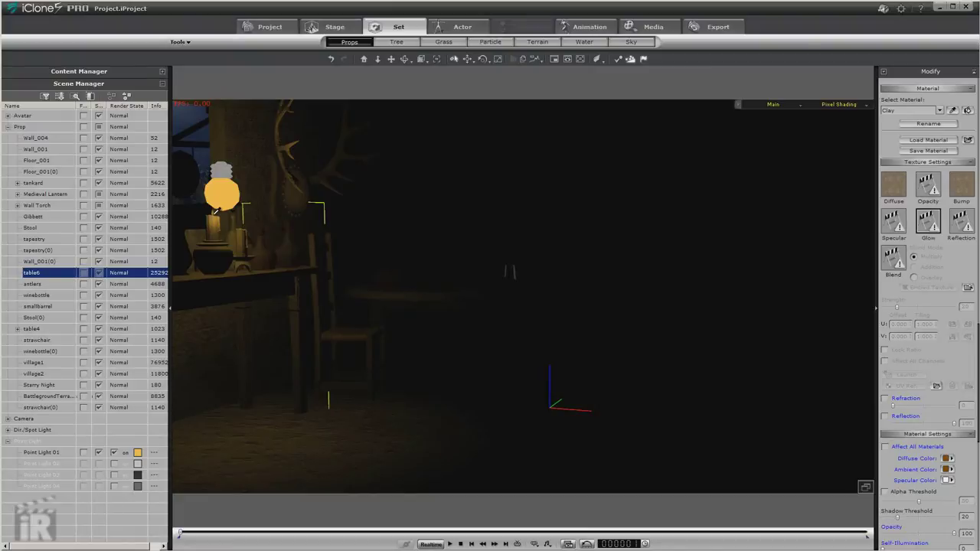
pyautogui.click(215, 218)
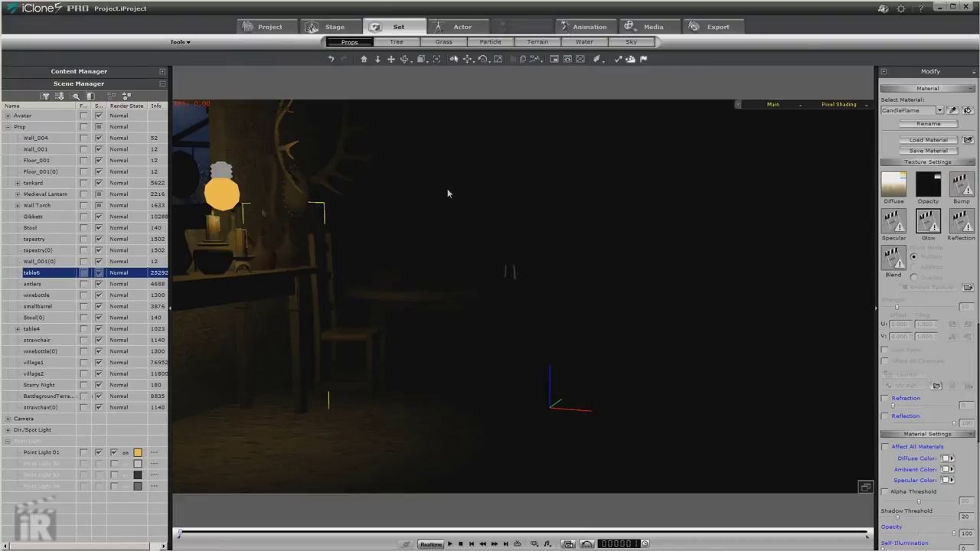
pyautogui.doubleClick(930, 227)
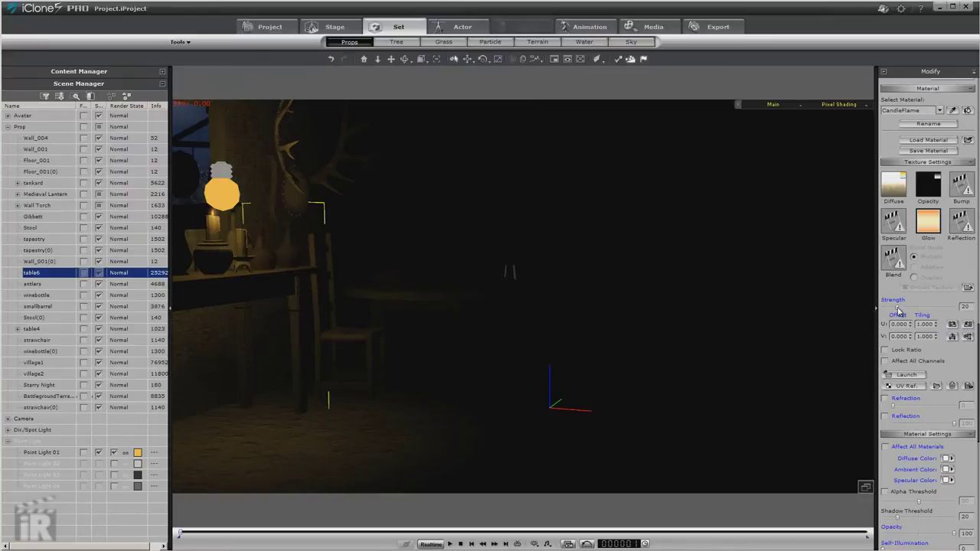
pyautogui.moveTo(899, 310); pyautogui.dragTo(919, 316)
# - Switch on Point Light 02 and link it to the Top sub-node of the table lantern
pyautogui.click(99, 454)
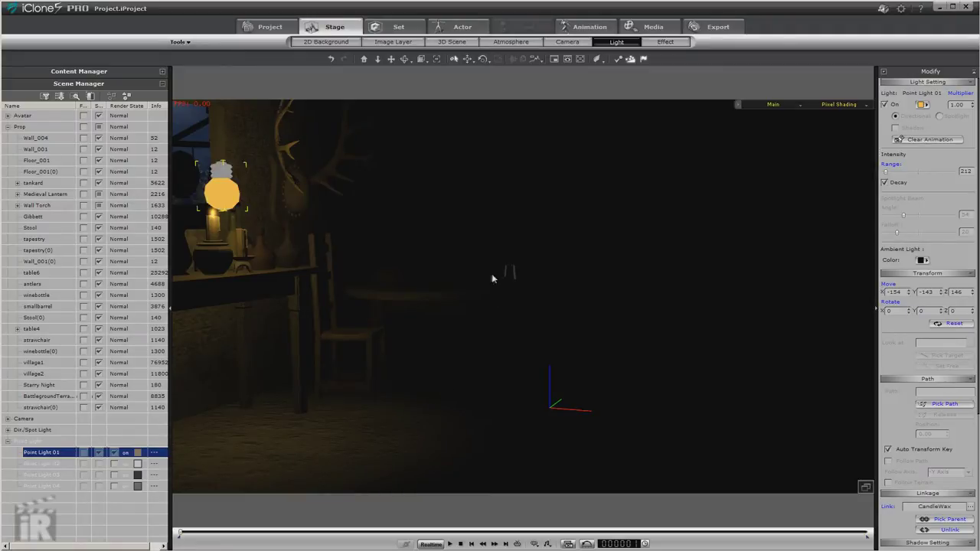
pyautogui.click(114, 464)
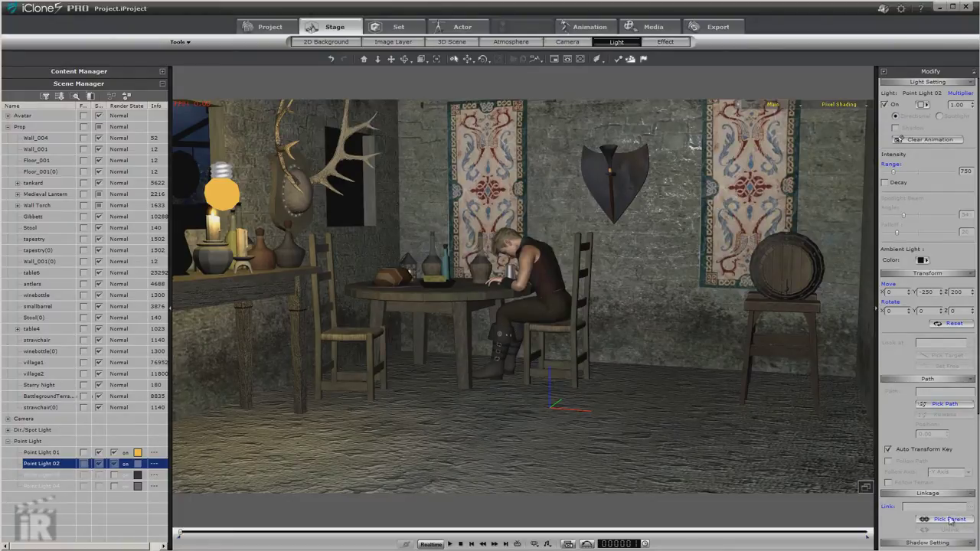
pyautogui.click(410, 260)
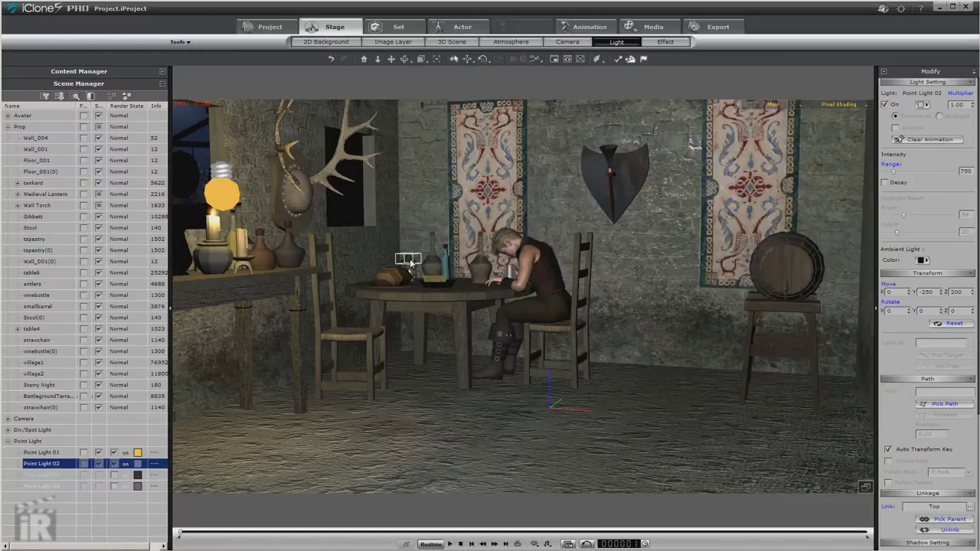
pyautogui.click(971, 506)
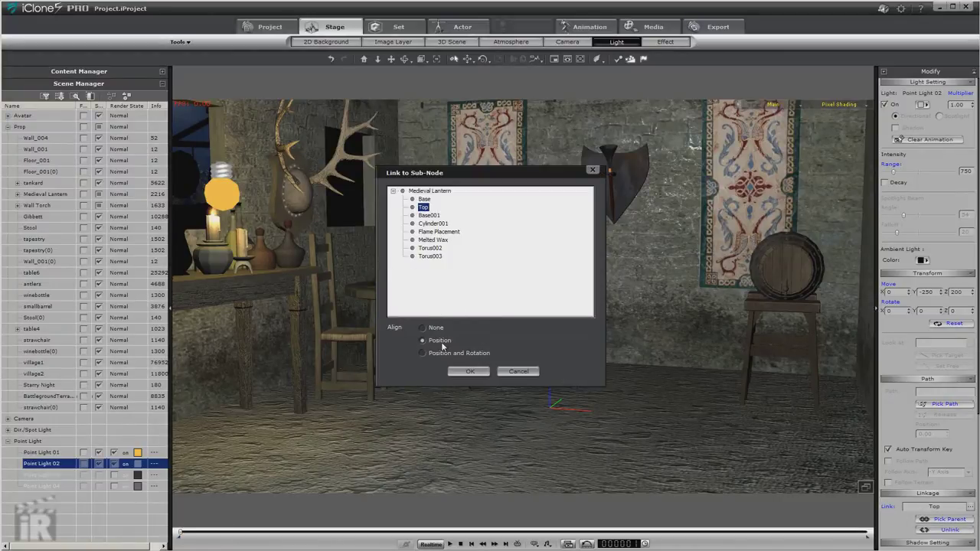
pyautogui.click(464, 371)
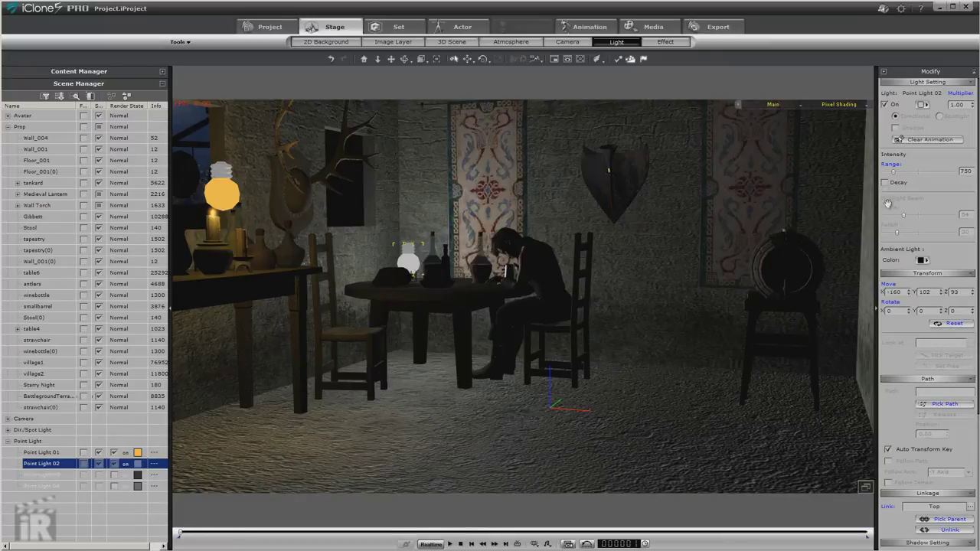
pyautogui.click(924, 104)
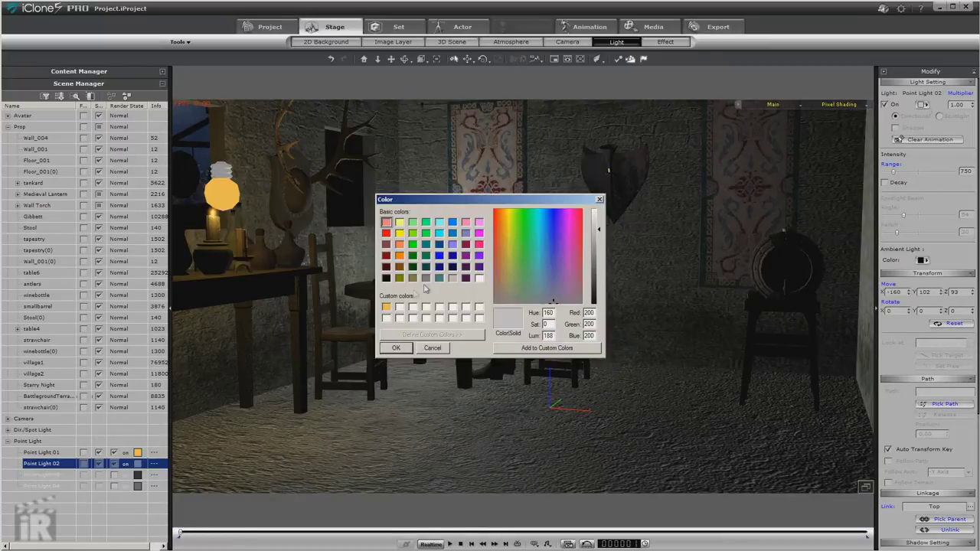
# - Give Point Light 02 the custom orange colour, Decay on, and range about 141
pyautogui.click(386, 307)
pyautogui.click(394, 348)
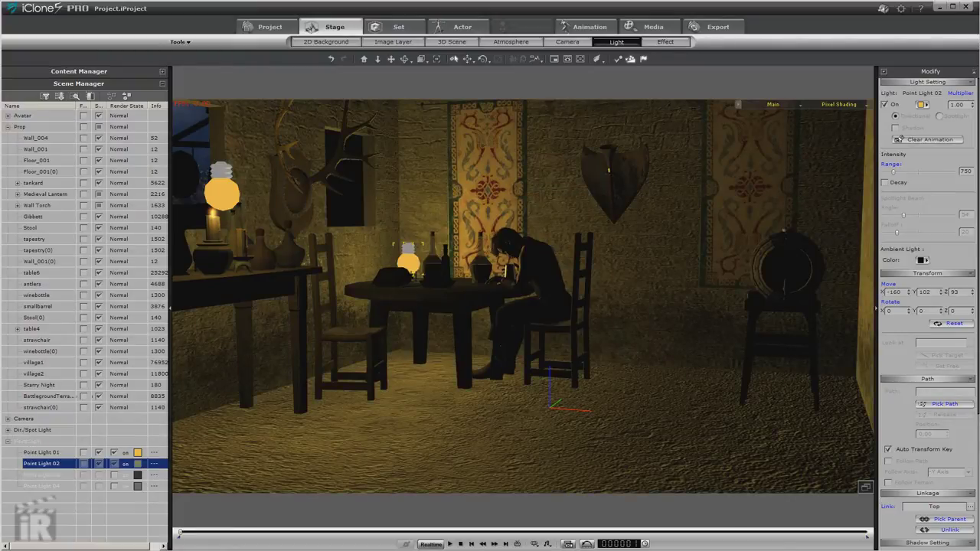
pyautogui.click(885, 183)
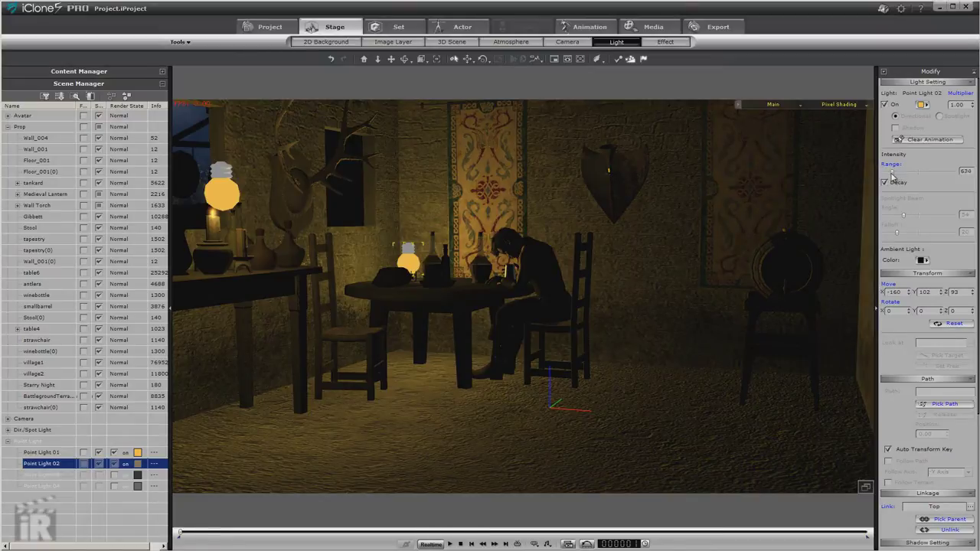
pyautogui.moveTo(890, 176); pyautogui.dragTo(885, 179)
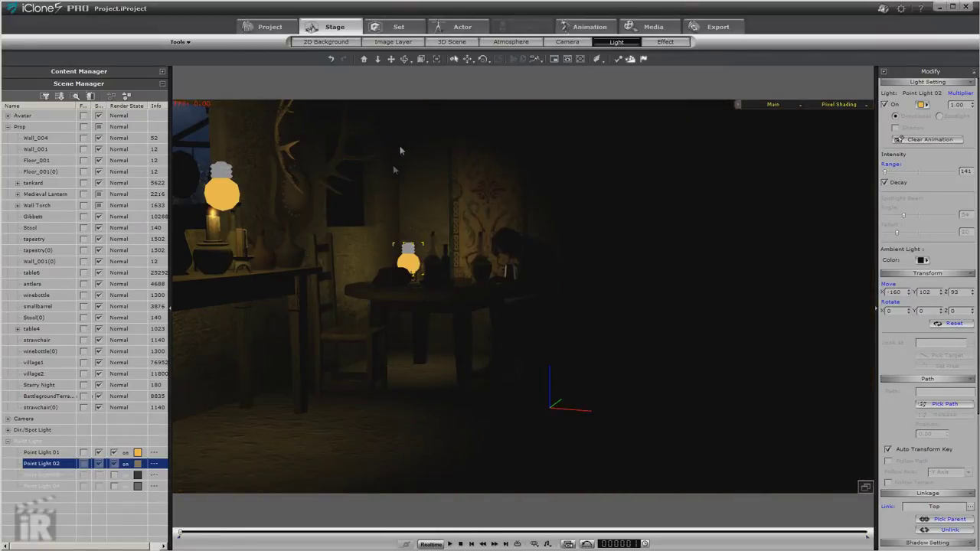
# - Nudge Point Light 02 beside the lantern and hide both point lights' icons
pyautogui.moveTo(412, 254); pyautogui.dragTo(434, 266)
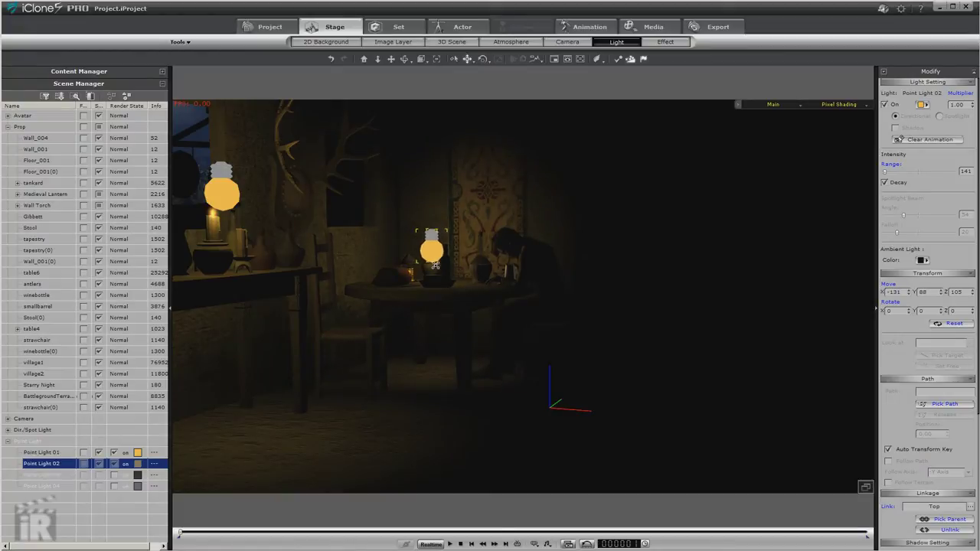
pyautogui.click(97, 461)
pyautogui.click(98, 452)
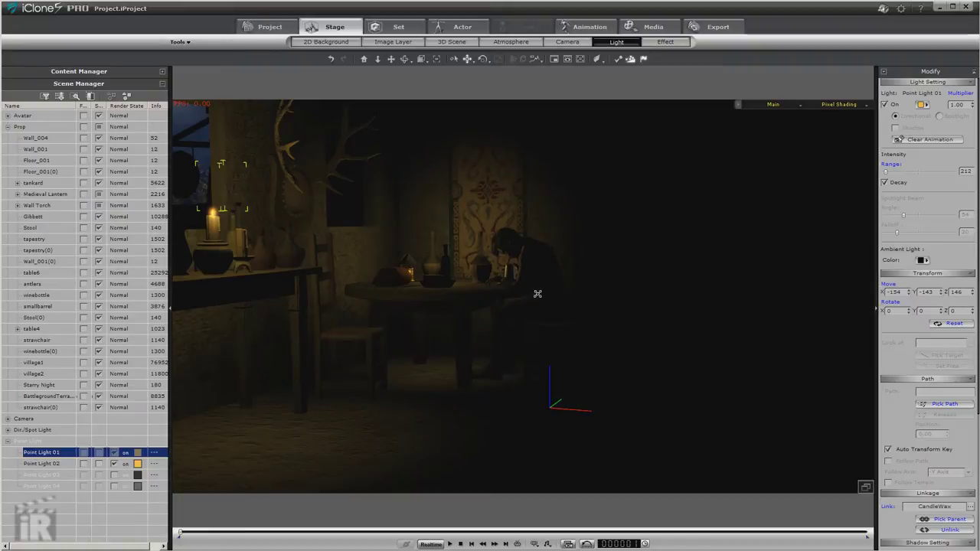
# - Switch on Point Light 03 and move it toward the back wall
pyautogui.click(98, 453)
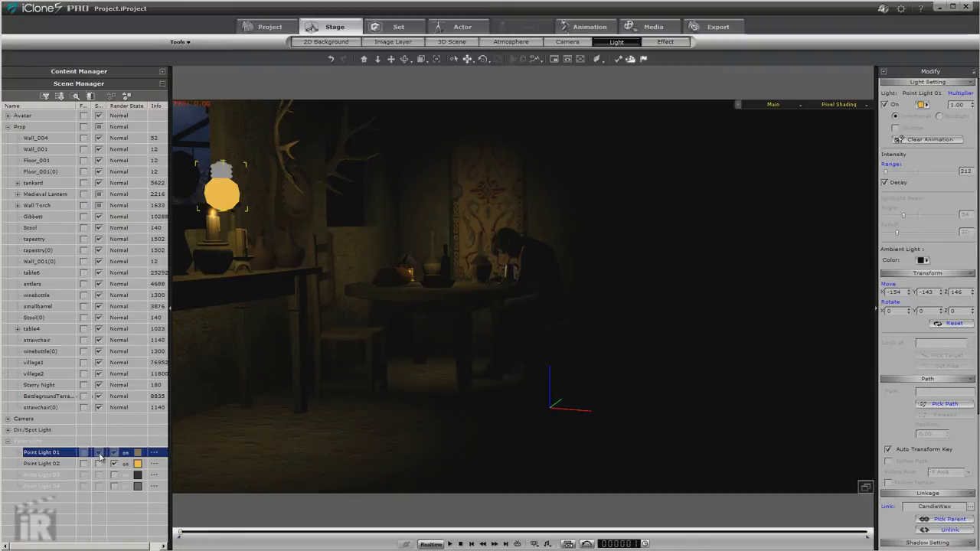
pyautogui.click(99, 455)
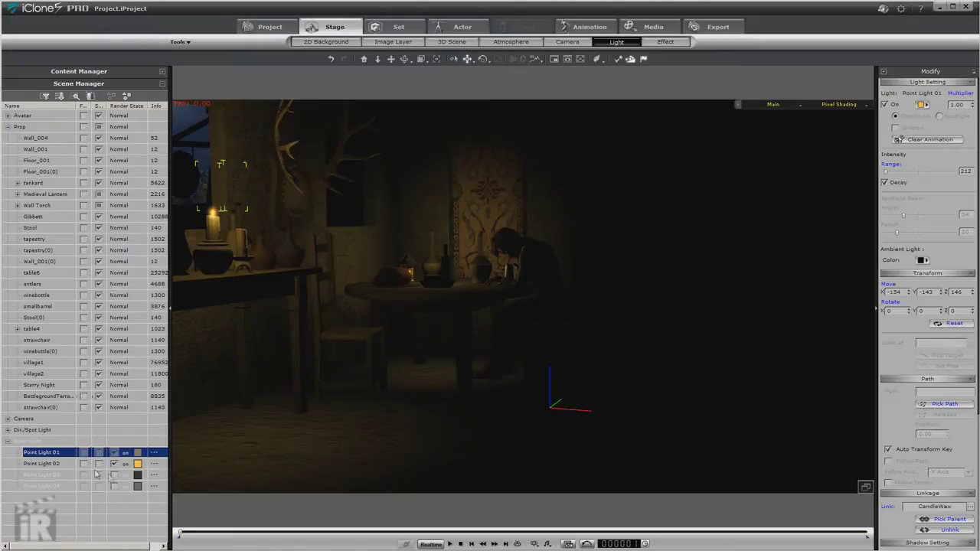
pyautogui.click(114, 474)
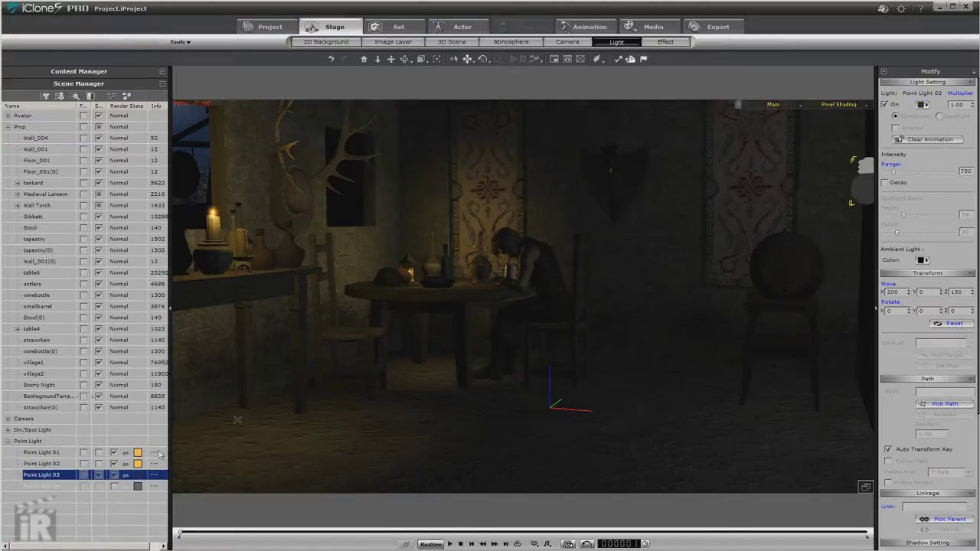
pyautogui.moveTo(854, 190); pyautogui.dragTo(779, 118)
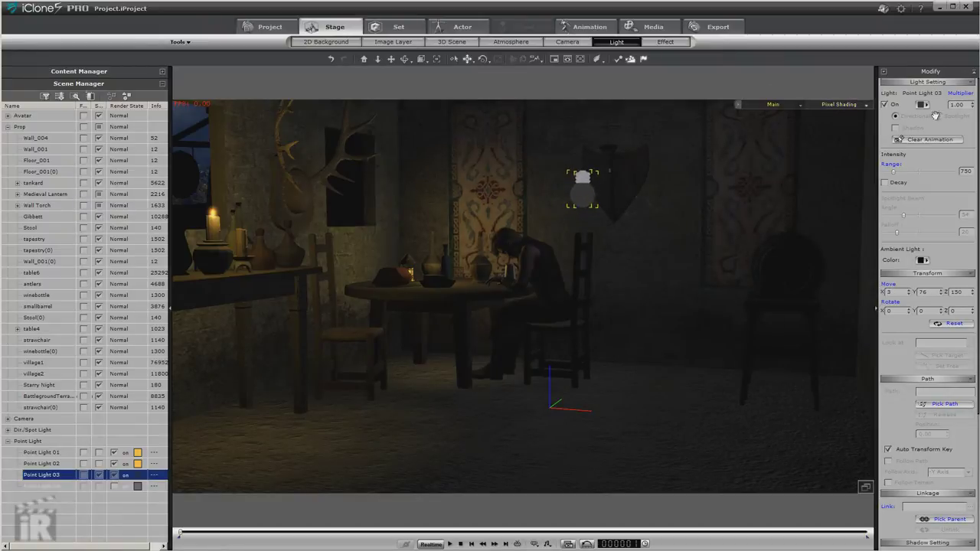
# - Give Point Light 03 the saved custom orange colour and place it above the wall shield
pyautogui.click(922, 105)
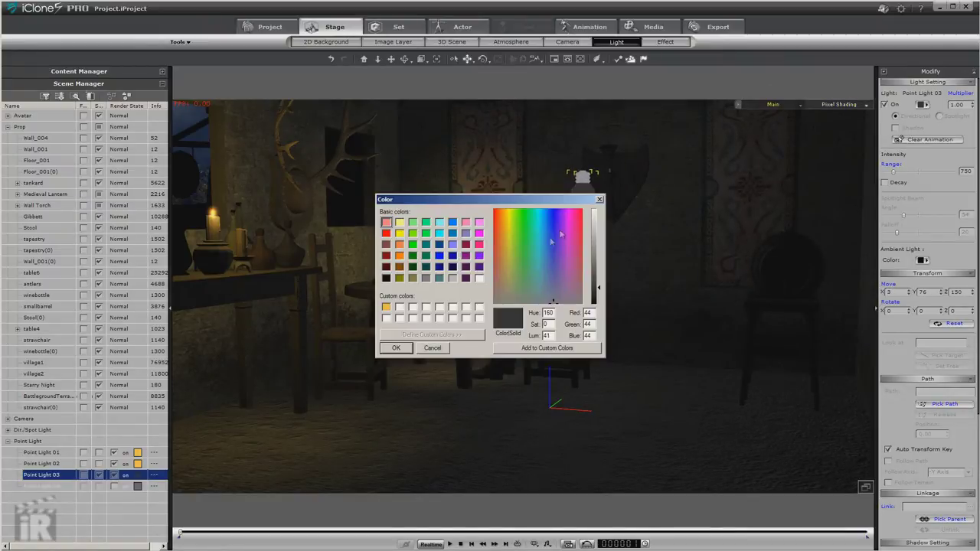
pyautogui.click(400, 244)
pyautogui.click(386, 307)
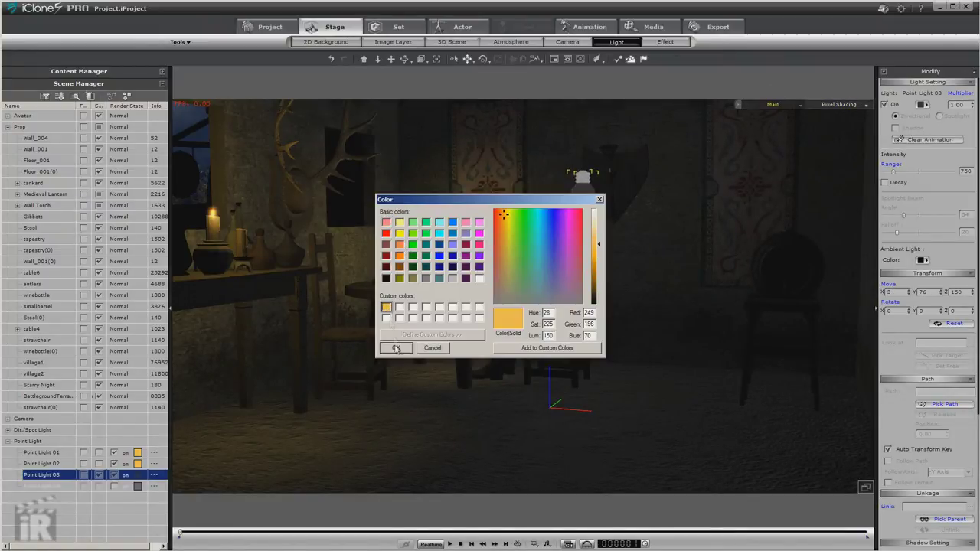
pyautogui.click(396, 348)
pyautogui.moveTo(583, 187); pyautogui.dragTo(632, 124)
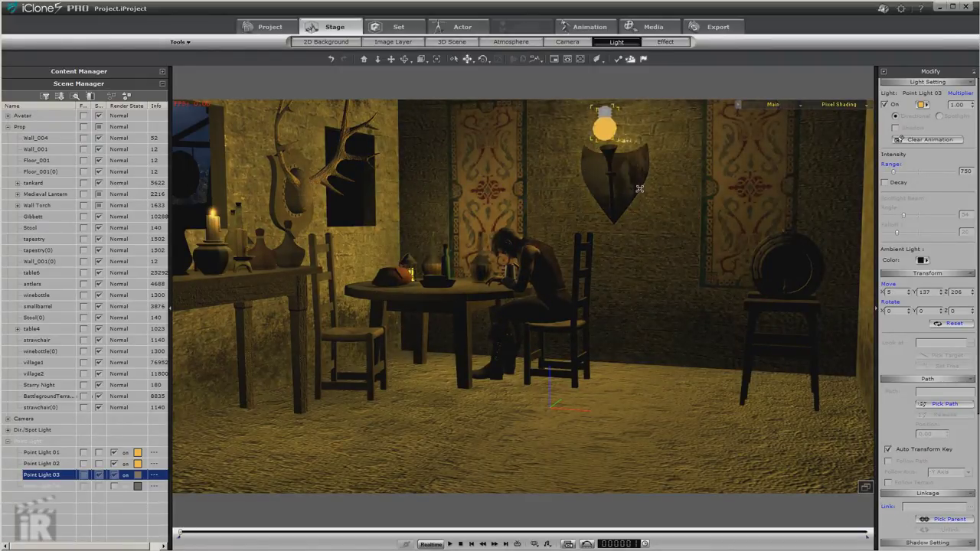
# - Enable Decay on Point Light 03, adjust its range, and lower the multiplier to 0.80
pyautogui.click(886, 183)
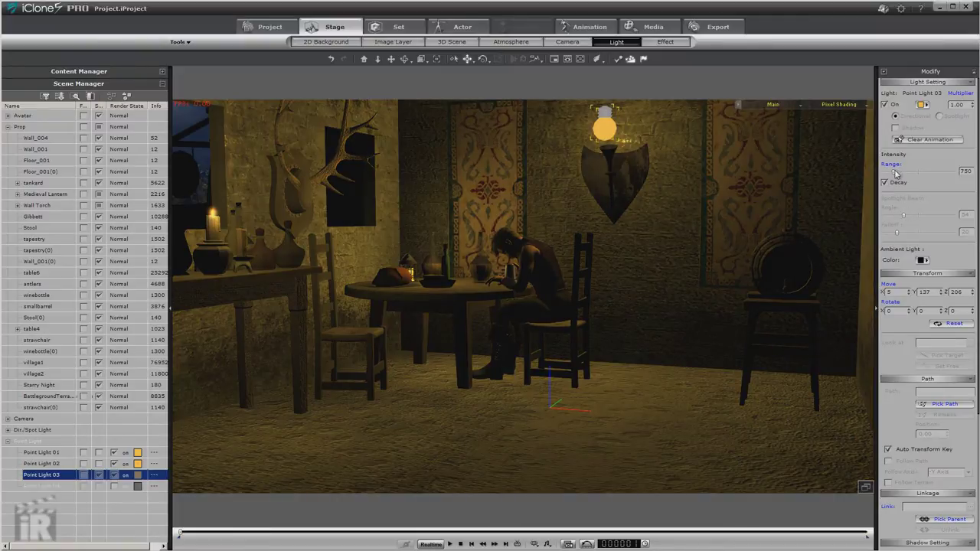
pyautogui.moveTo(896, 175); pyautogui.dragTo(891, 176)
pyautogui.moveTo(634, 148)
pyautogui.mouseDown()
pyautogui.moveTo(642, 127)
pyautogui.moveTo(636, 145)
pyautogui.mouseUp()
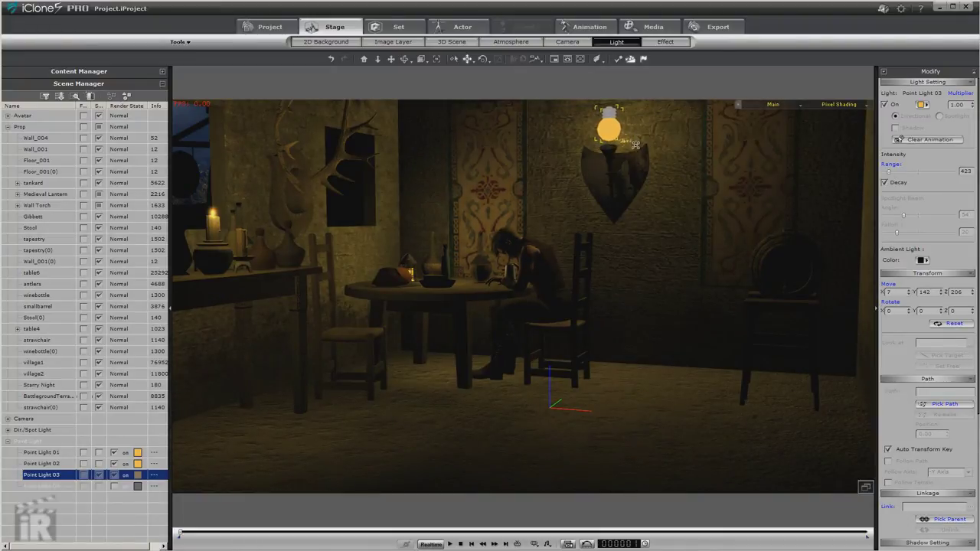
pyautogui.moveTo(890, 174); pyautogui.dragTo(893, 173)
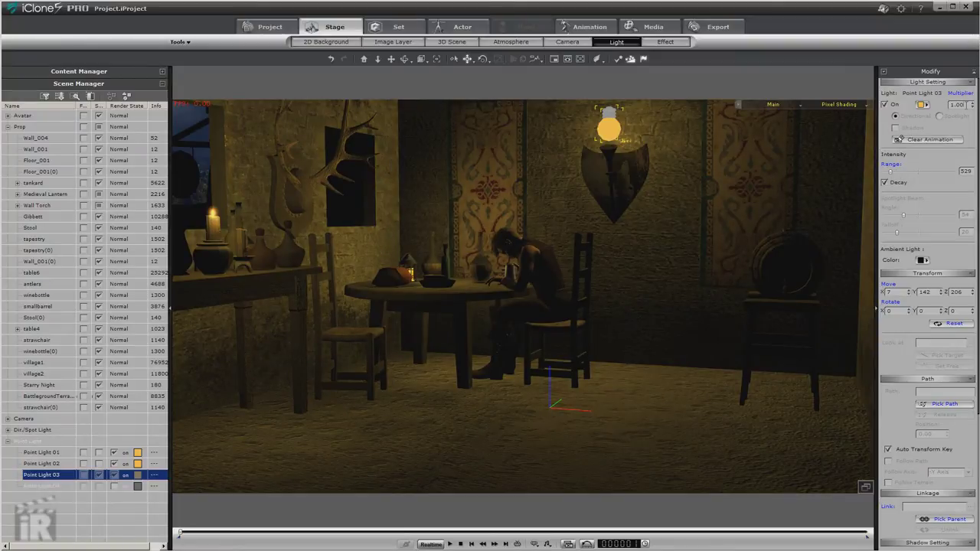
pyautogui.write('1')
pyautogui.press('Return')
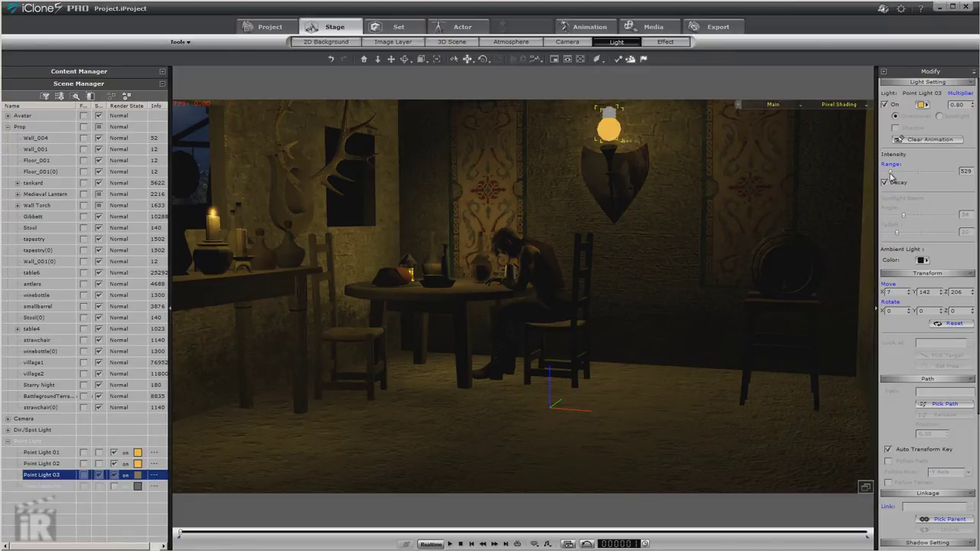
# - Move Point Light 03 onto the wall torch, set range 177, and play to preview
pyautogui.moveTo(889, 174); pyautogui.dragTo(884, 174)
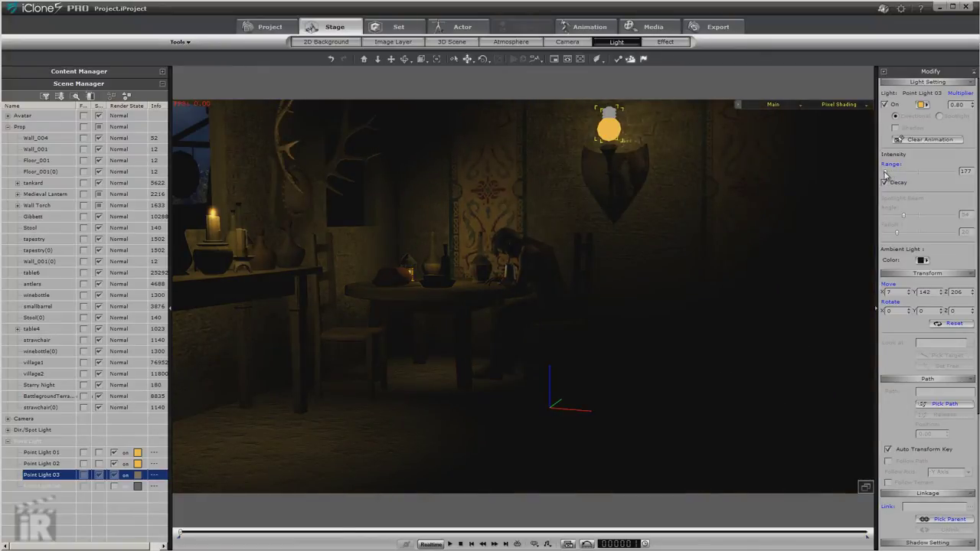
pyautogui.moveTo(885, 175); pyautogui.dragTo(887, 174)
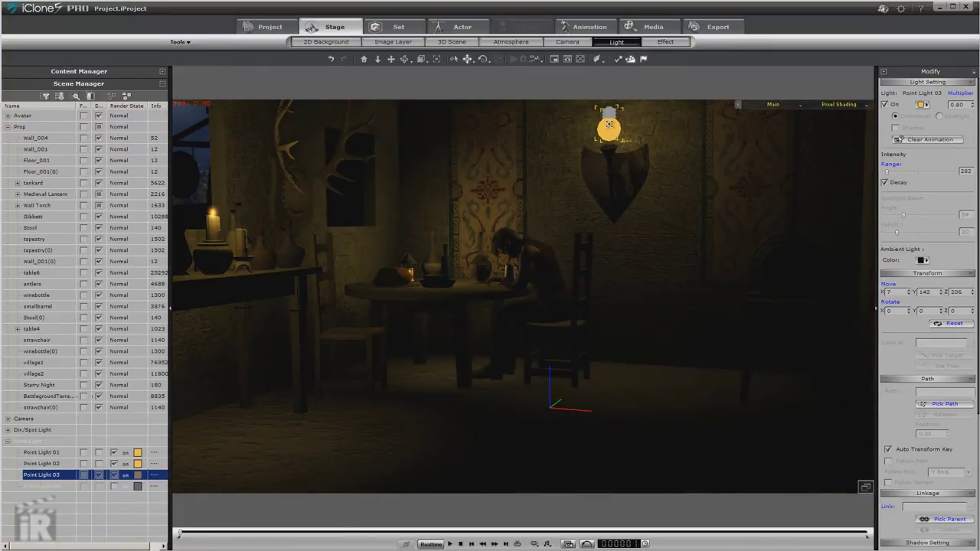
pyautogui.click(609, 124)
pyautogui.moveTo(608, 124)
pyautogui.mouseDown()
pyautogui.moveTo(591, 123)
pyautogui.moveTo(606, 134)
pyautogui.mouseUp()
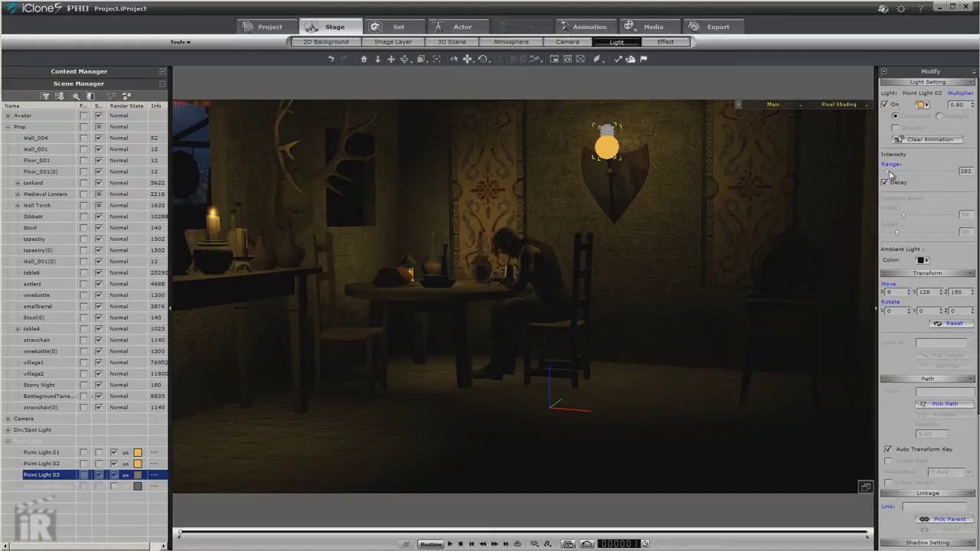
pyautogui.moveTo(632, 140); pyautogui.dragTo(632, 130)
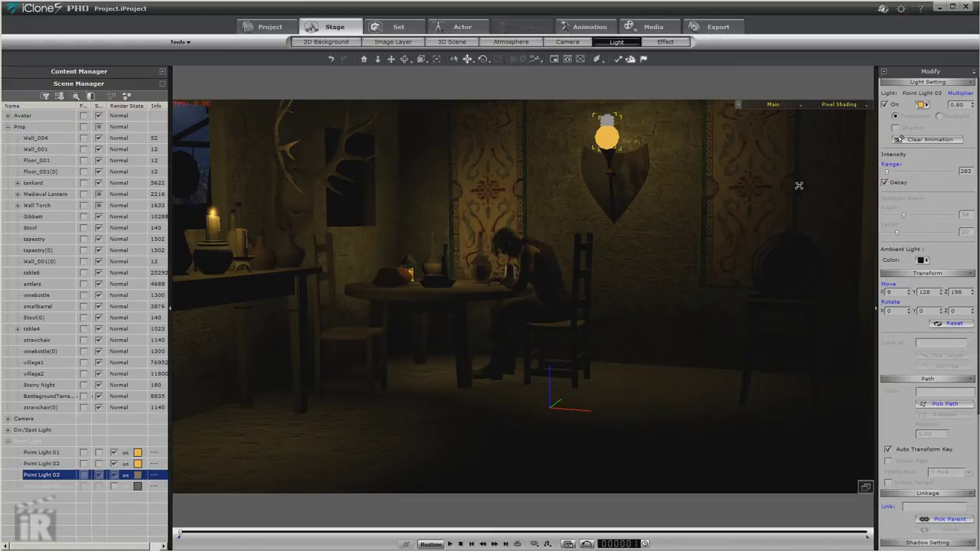
pyautogui.click(886, 175)
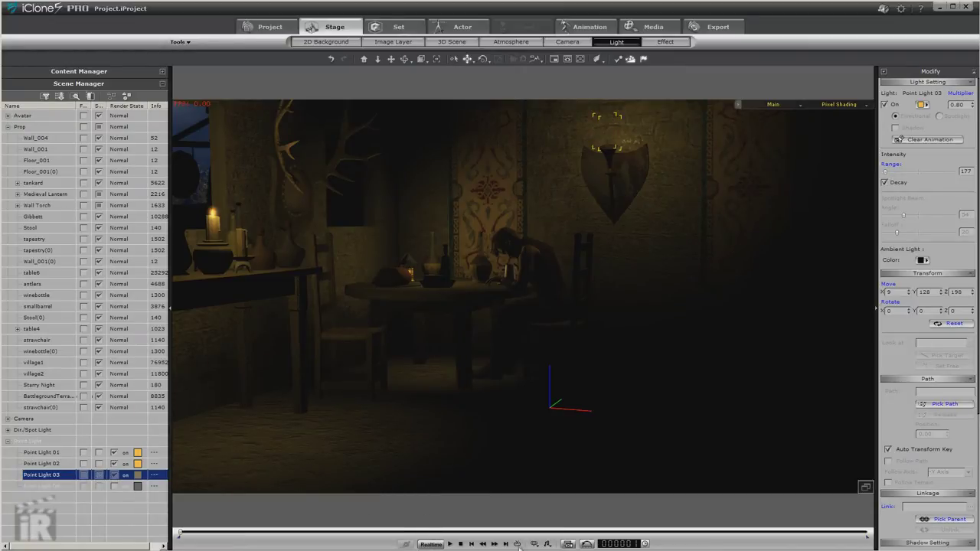
pyautogui.click(450, 543)
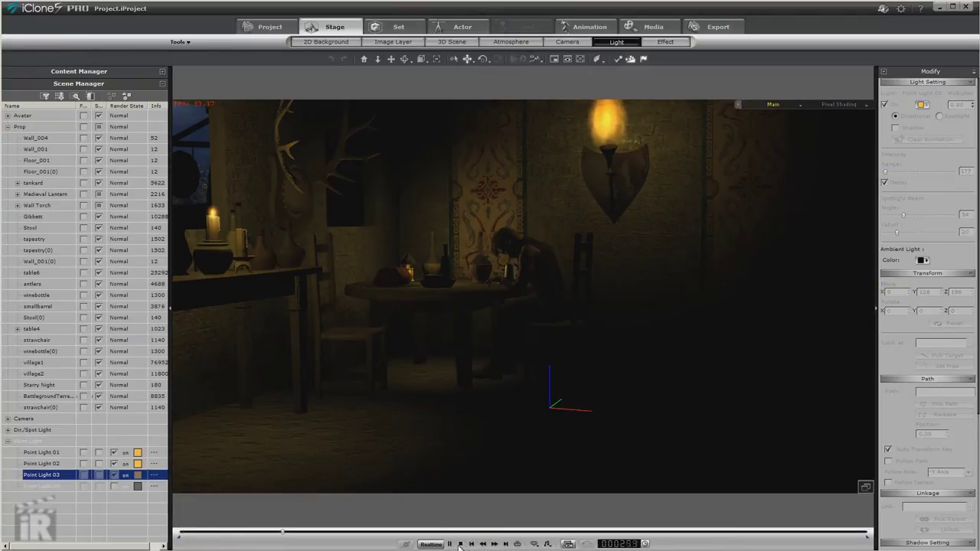
pyautogui.click(460, 544)
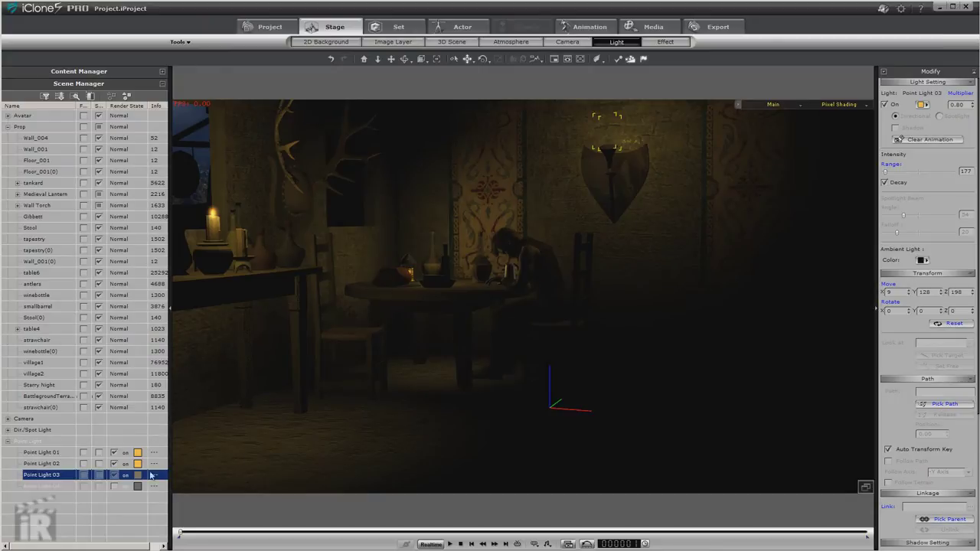
pyautogui.click(7, 430)
# - Turn Light01 back on as a spotlight aimed across the man, tapestry and barrel
pyautogui.click(65, 443)
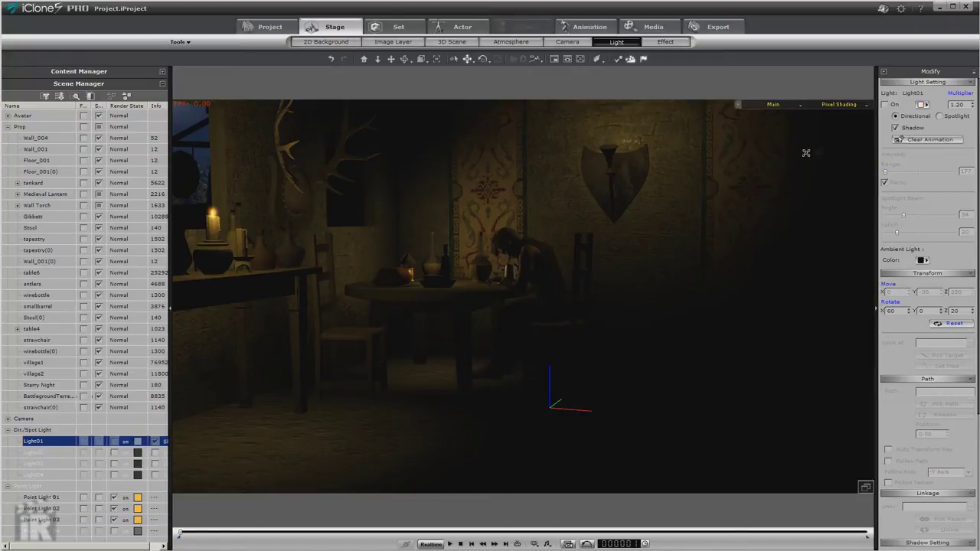
pyautogui.click(886, 105)
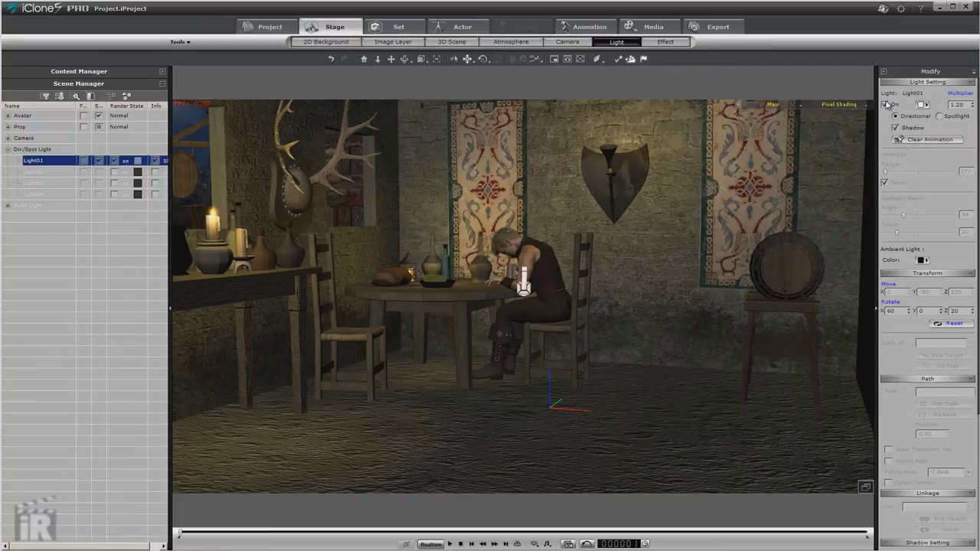
pyautogui.click(941, 117)
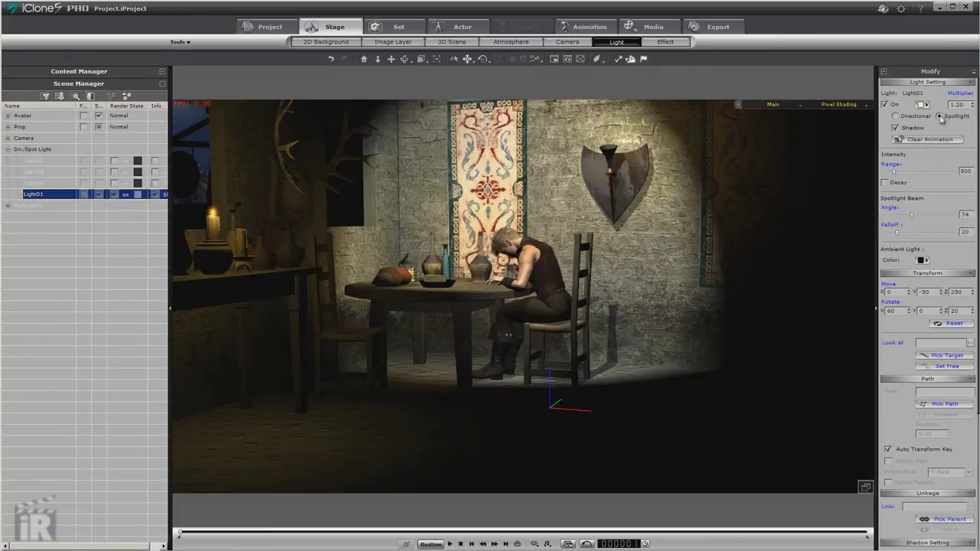
pyautogui.moveTo(538, 202); pyautogui.dragTo(334, 198)
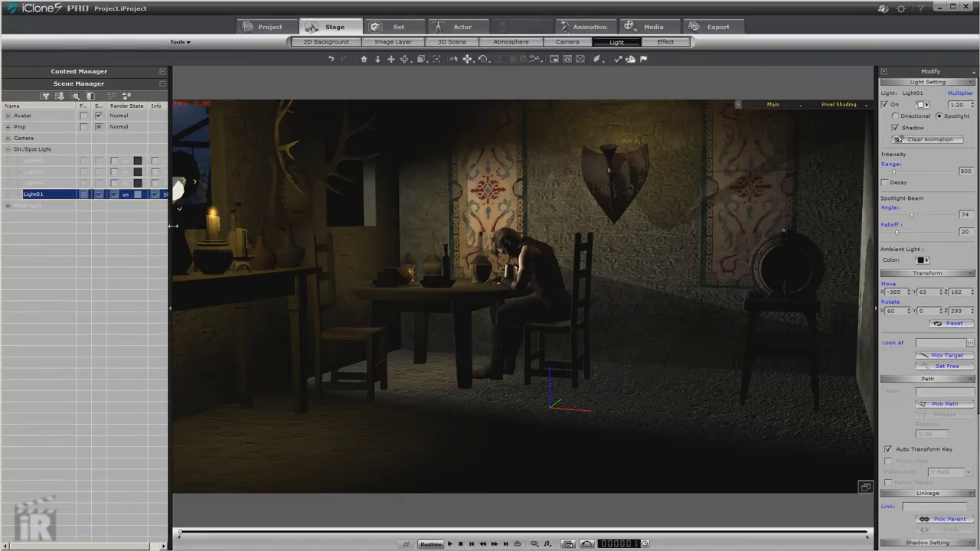
# - Reposition the Light01 spotlight to about X -538, Y -39, aiming its beam at the back wall
pyautogui.moveTo(184, 194); pyautogui.dragTo(157, 190)
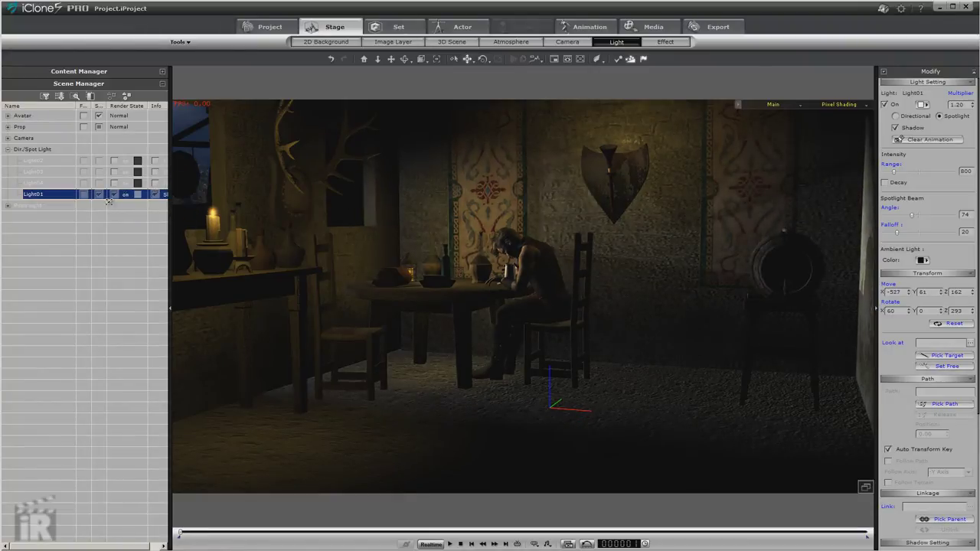
pyautogui.moveTo(107, 200)
pyautogui.mouseDown()
pyautogui.moveTo(73, 196)
pyautogui.moveTo(70, 185)
pyautogui.moveTo(114, 216)
pyautogui.moveTo(42, 205)
pyautogui.moveTo(96, 214)
pyautogui.mouseUp()
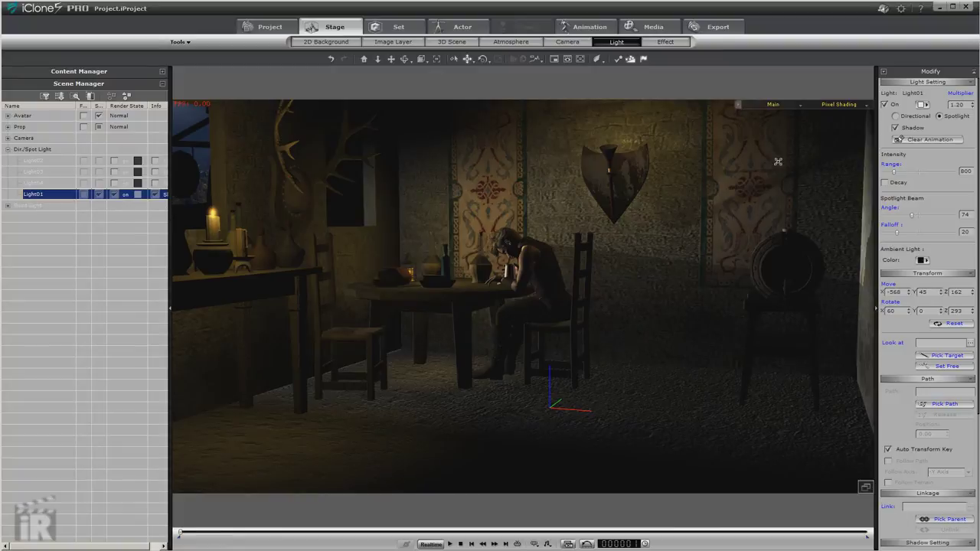
pyautogui.click(885, 183)
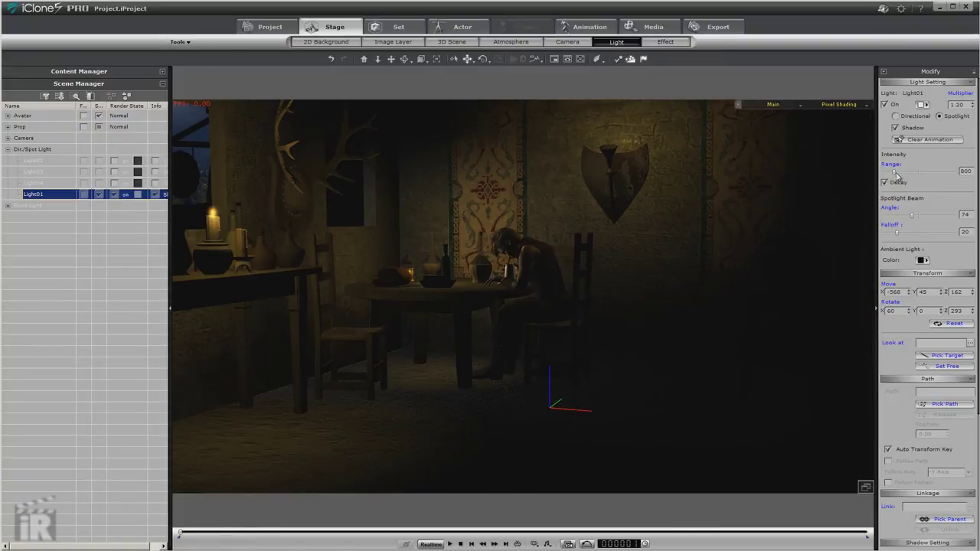
pyautogui.click(885, 183)
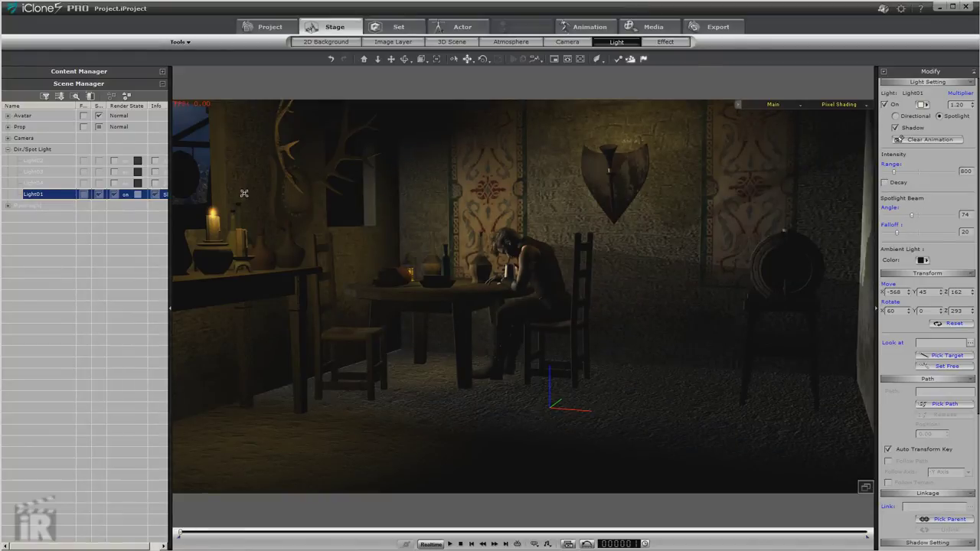
pyautogui.moveTo(270, 193); pyautogui.dragTo(217, 252)
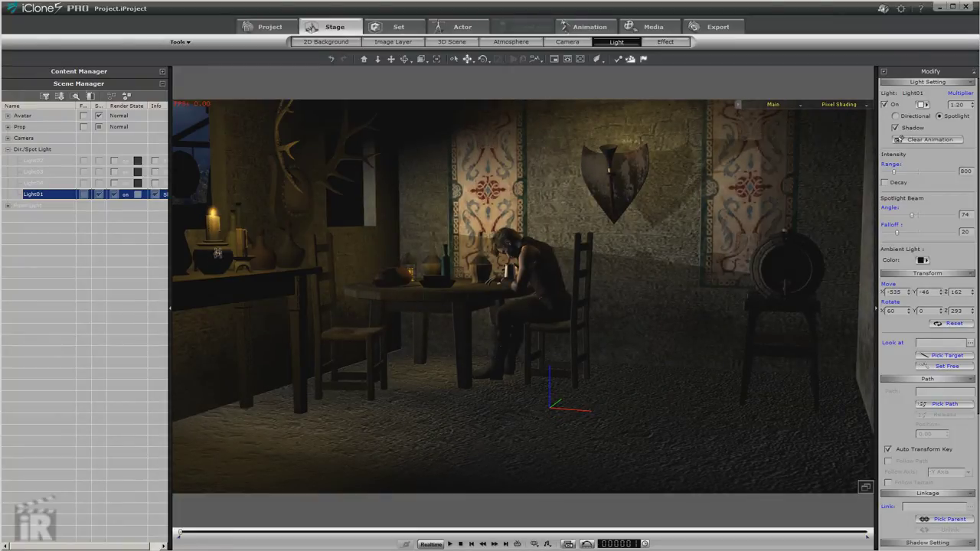
pyautogui.moveTo(258, 189); pyautogui.dragTo(259, 184)
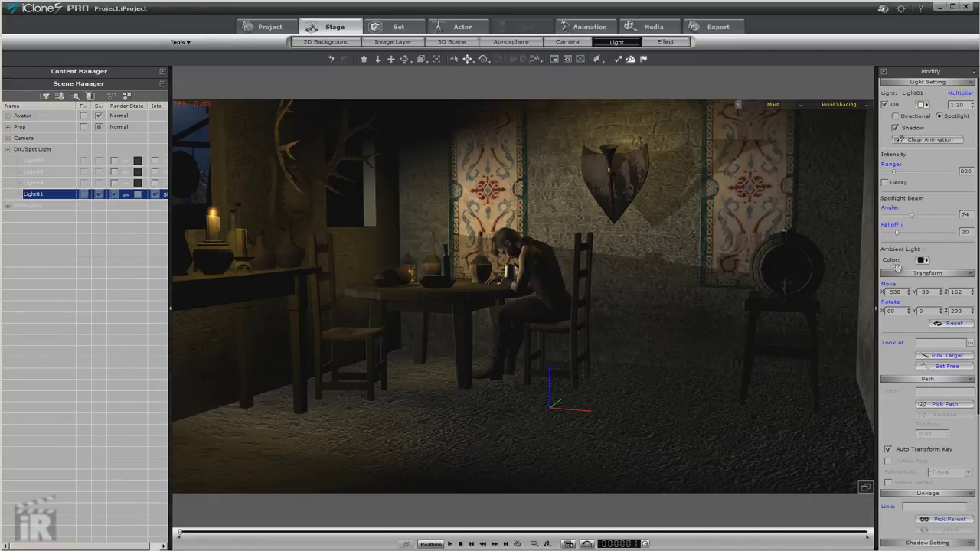
# - Set the spotlight beam to angle 79 and falloff 27, with Decay turned on
pyautogui.moveTo(912, 218); pyautogui.dragTo(902, 237)
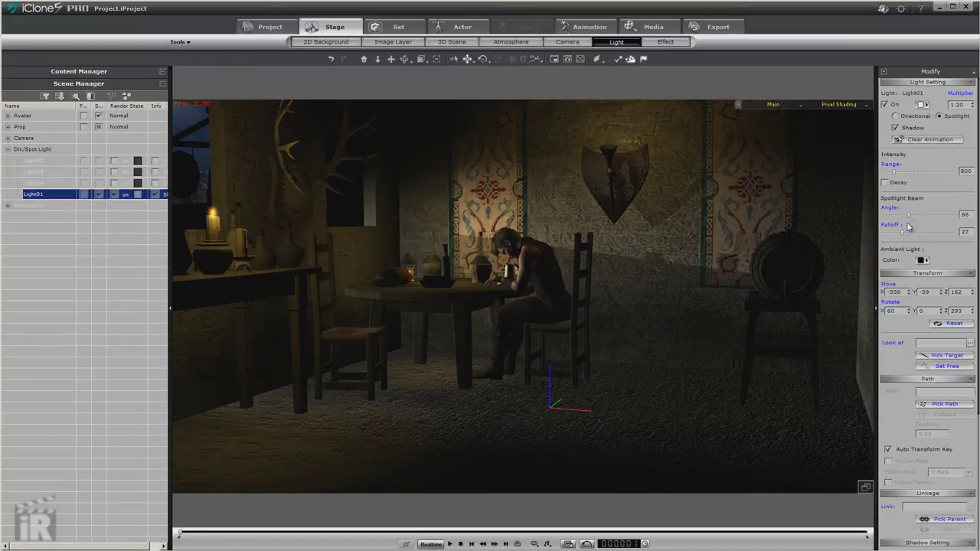
pyautogui.moveTo(909, 216); pyautogui.dragTo(915, 222)
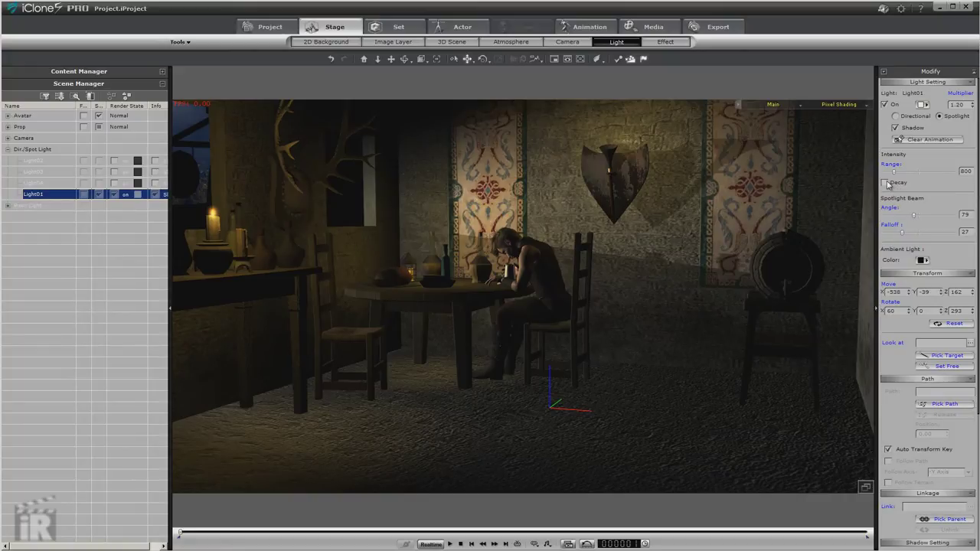
pyautogui.click(885, 183)
# - Raise Light01's multiplier to 4.00 and preview the animation with the brighter beam
pyautogui.doubleClick(957, 104)
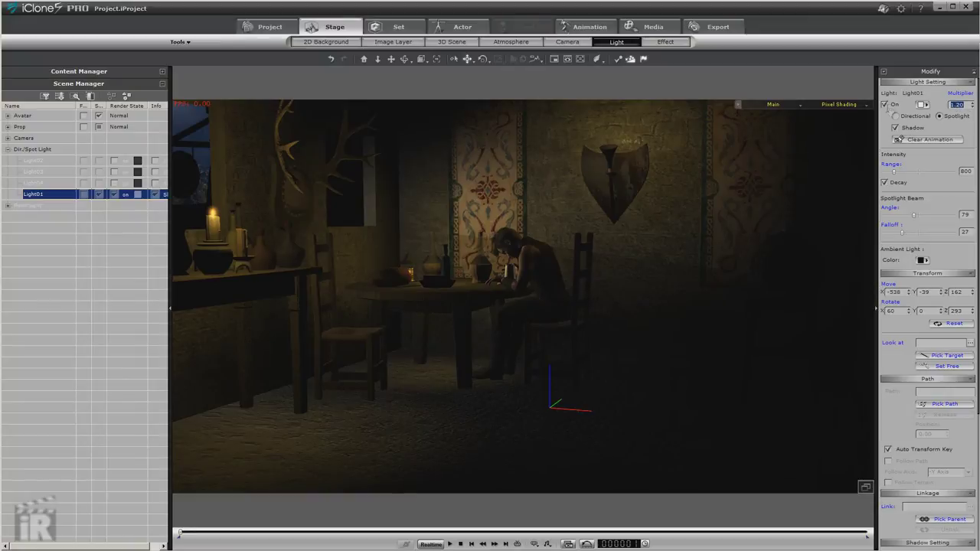
pyautogui.write('4')
pyautogui.press('Return')
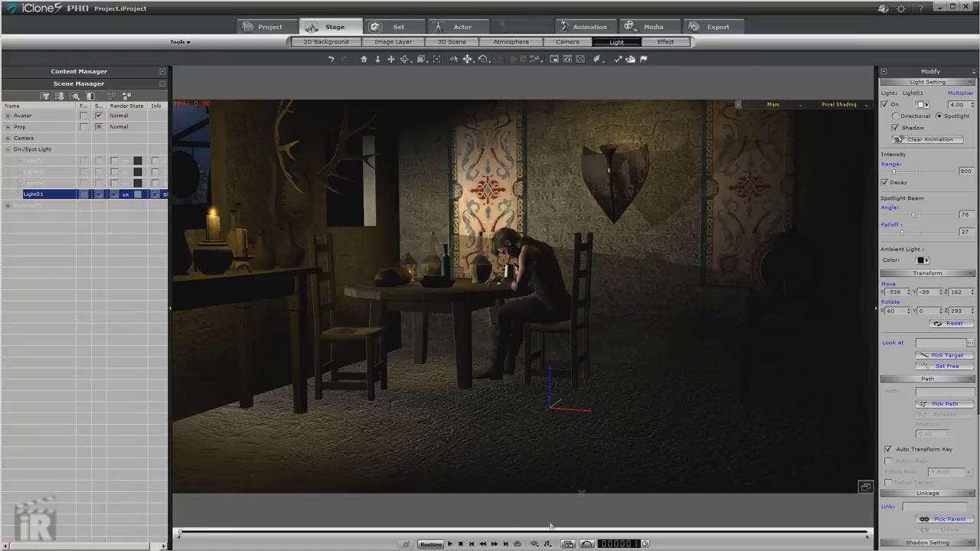
pyautogui.click(450, 543)
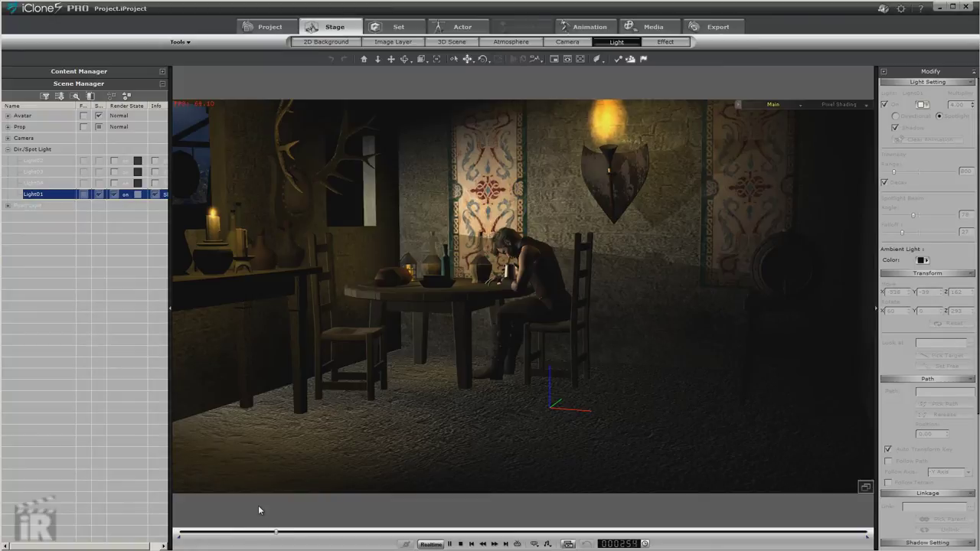
pyautogui.click(461, 543)
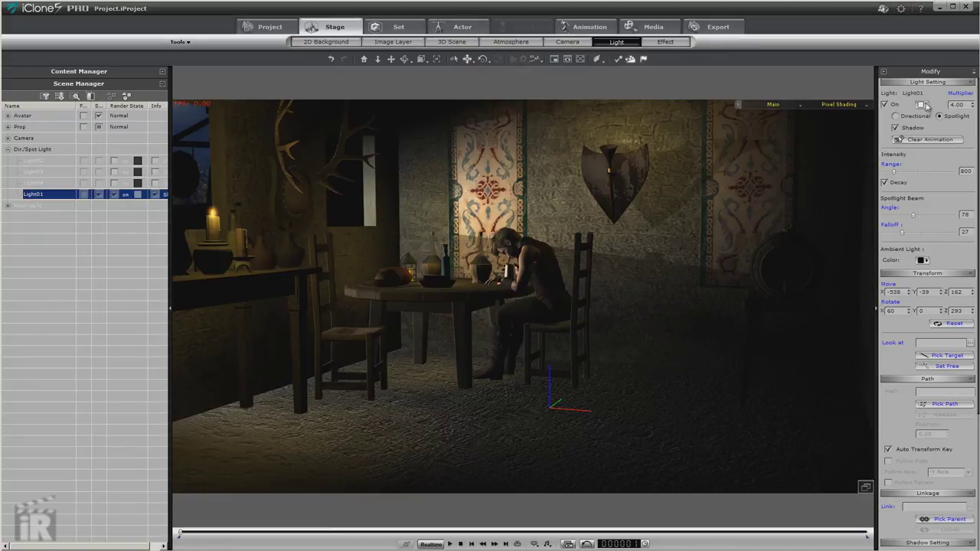
# - Change the Light01 spotlight colour to orange
pyautogui.click(923, 105)
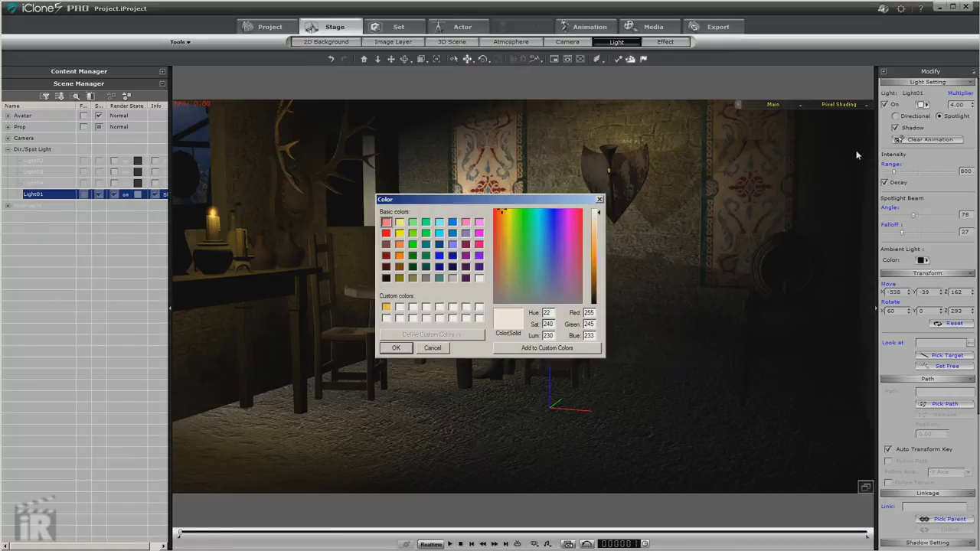
pyautogui.click(386, 307)
pyautogui.click(396, 347)
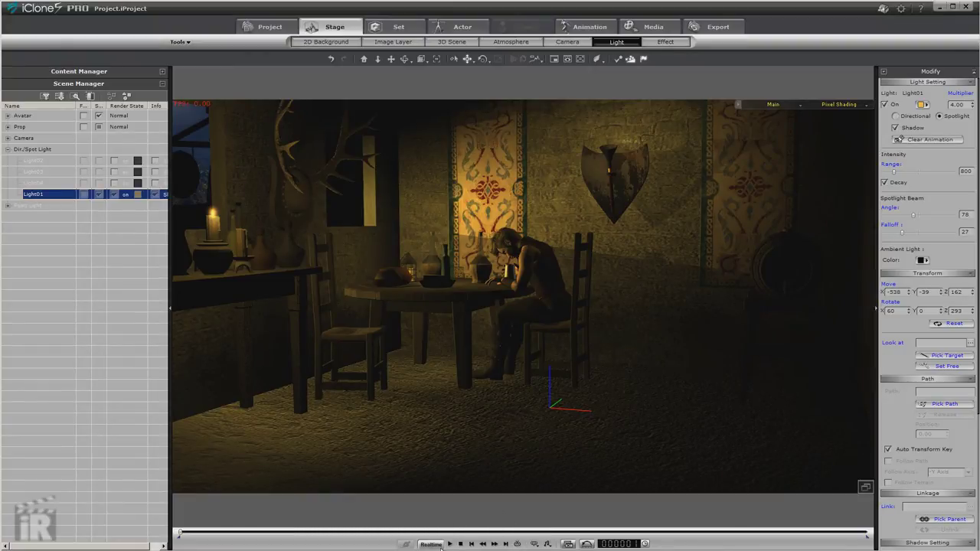
# - Preview the orange lighting in playback, then select the seated Genesis_Male character
pyautogui.click(450, 544)
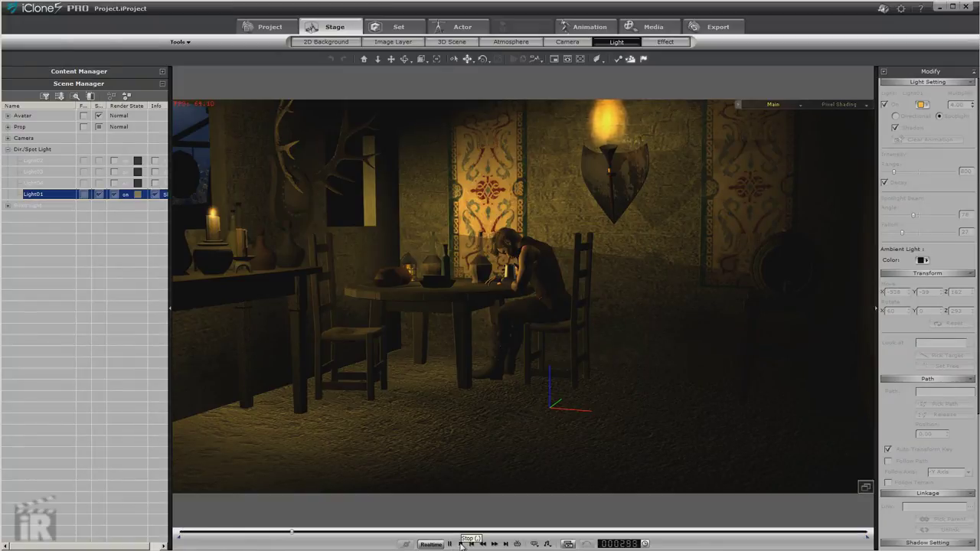
pyautogui.click(460, 543)
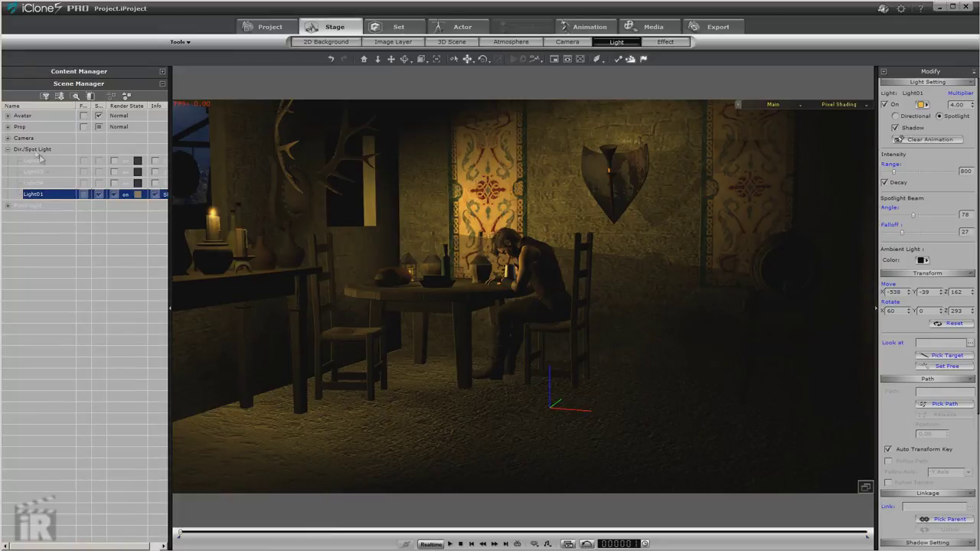
pyautogui.click(530, 259)
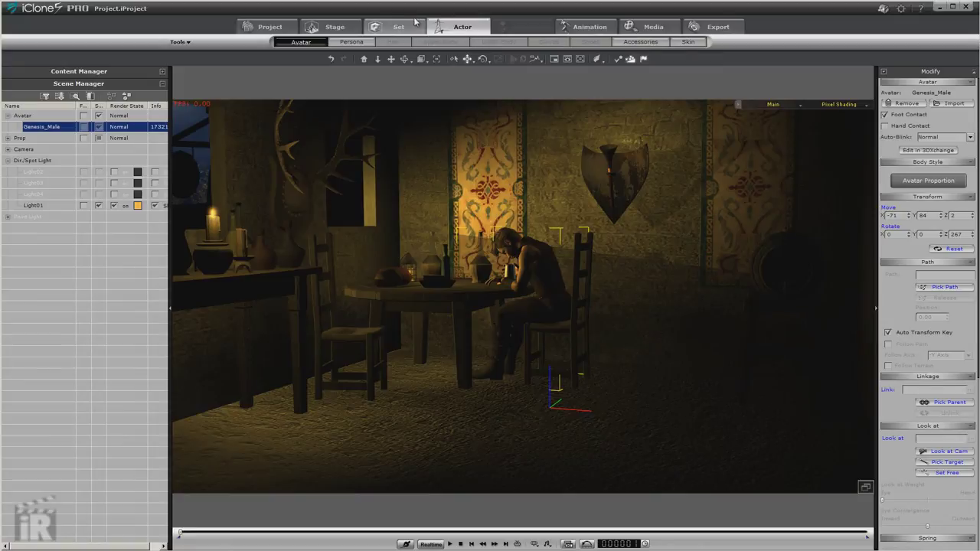
# - Record a 01_Natural body puppet idle motion for the seated man in Motion Puppet
pyautogui.click(576, 27)
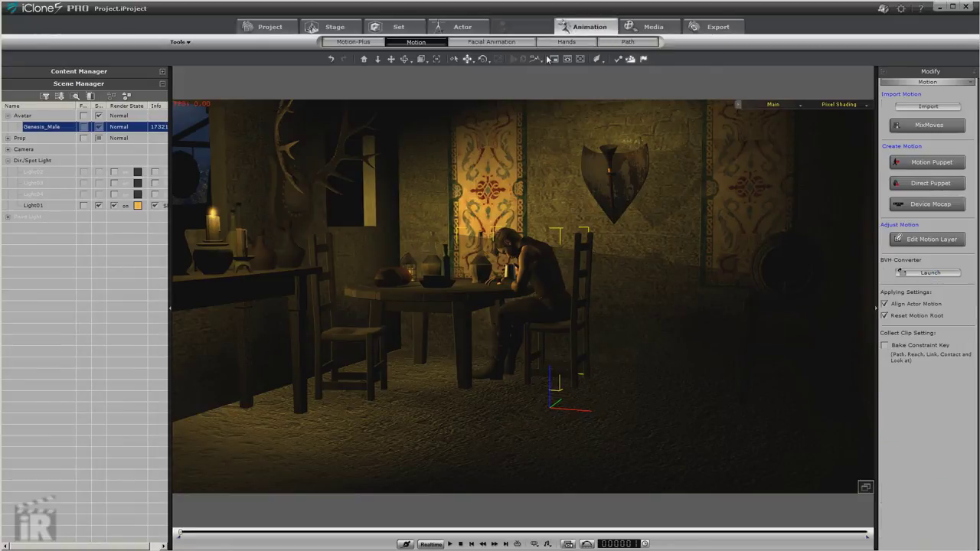
pyautogui.click(908, 164)
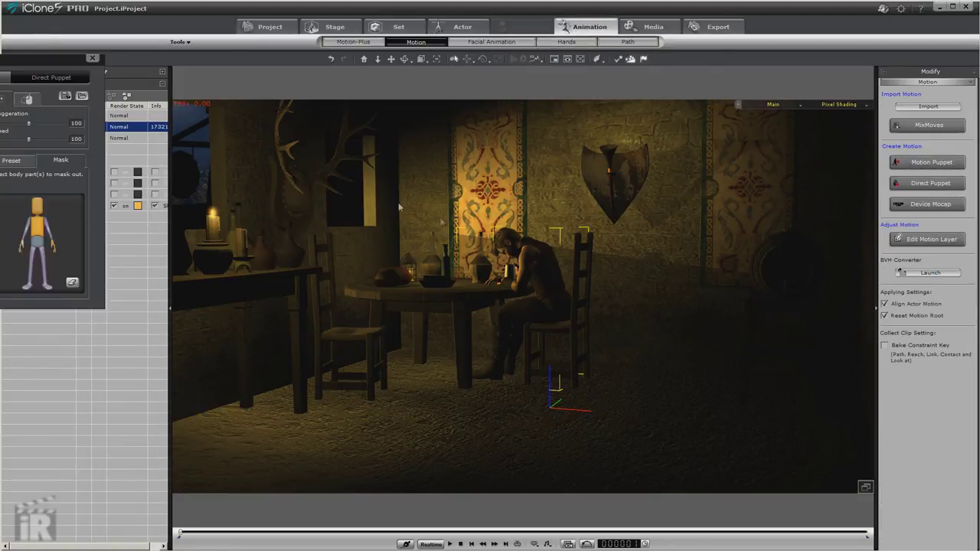
pyautogui.moveTo(4, 64); pyautogui.dragTo(261, 56)
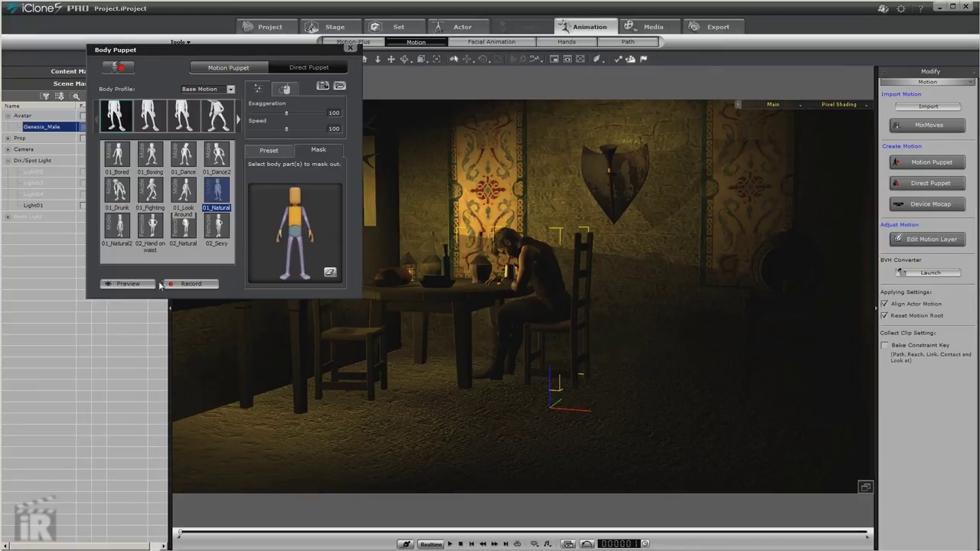
pyautogui.click(192, 284)
pyautogui.press('space')
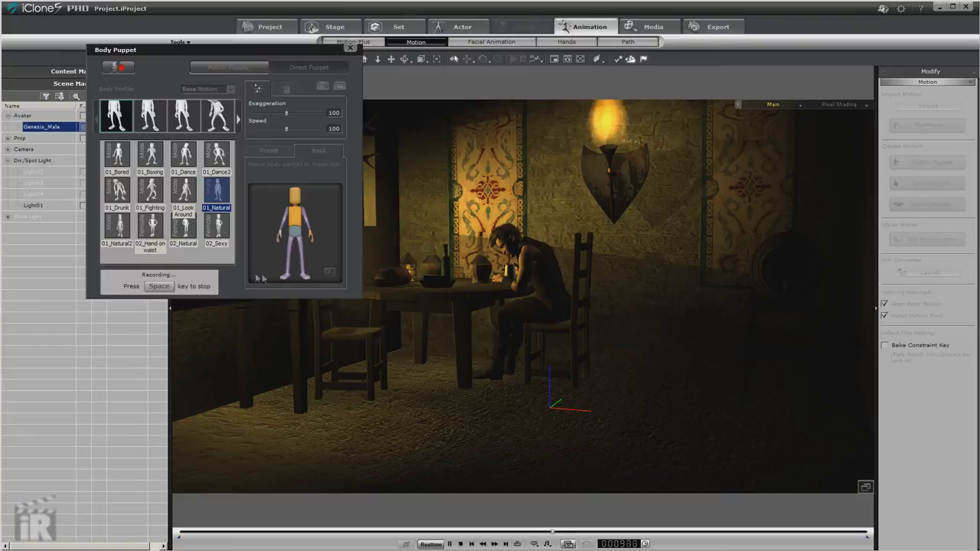
pyautogui.press('space')
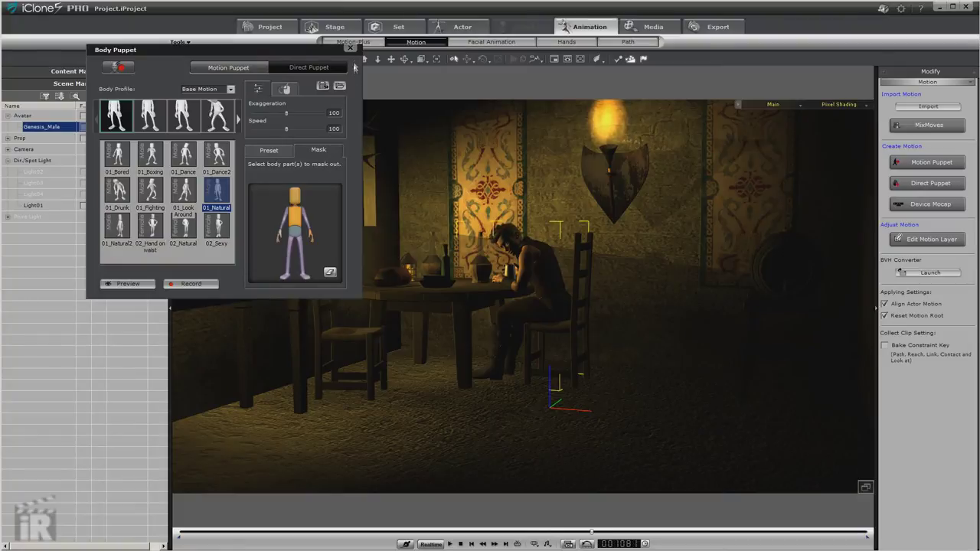
# - Close the puppet panel and play the recorded motion back from the first frame
pyautogui.click(350, 47)
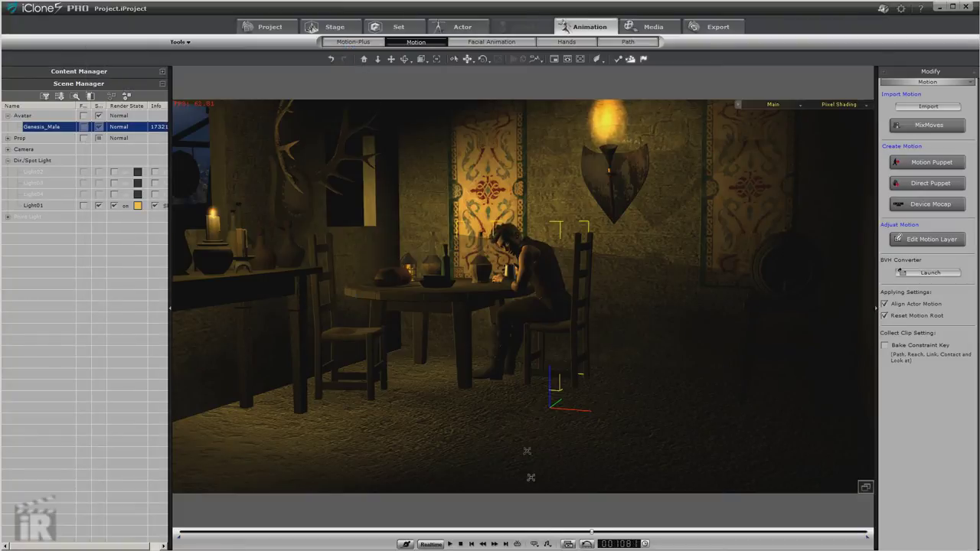
pyautogui.click(471, 543)
pyautogui.click(450, 544)
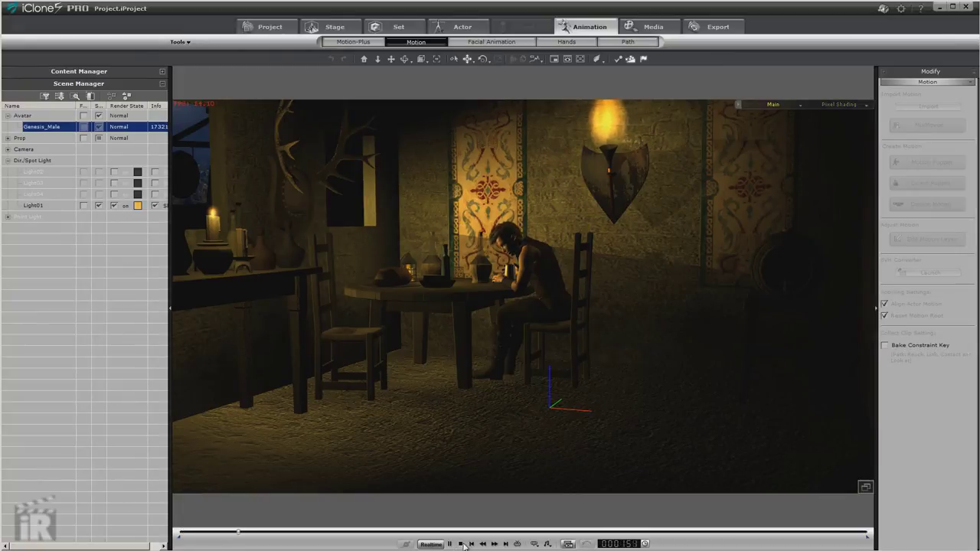
pyautogui.click(460, 544)
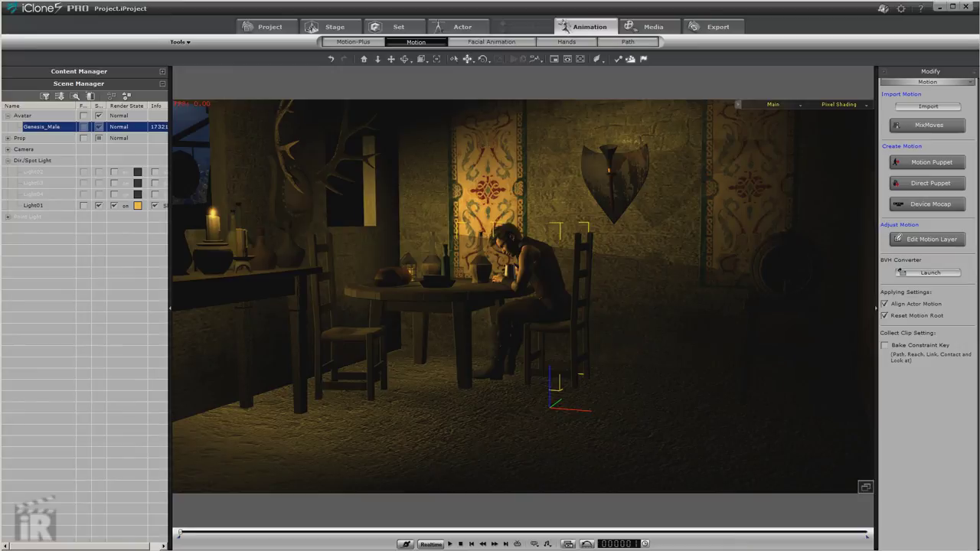
# - Enable Ambient Occlusion in Stage > Atmosphere, with strength 38, range 38 and distance 6
pyautogui.click(334, 27)
pyautogui.click(510, 41)
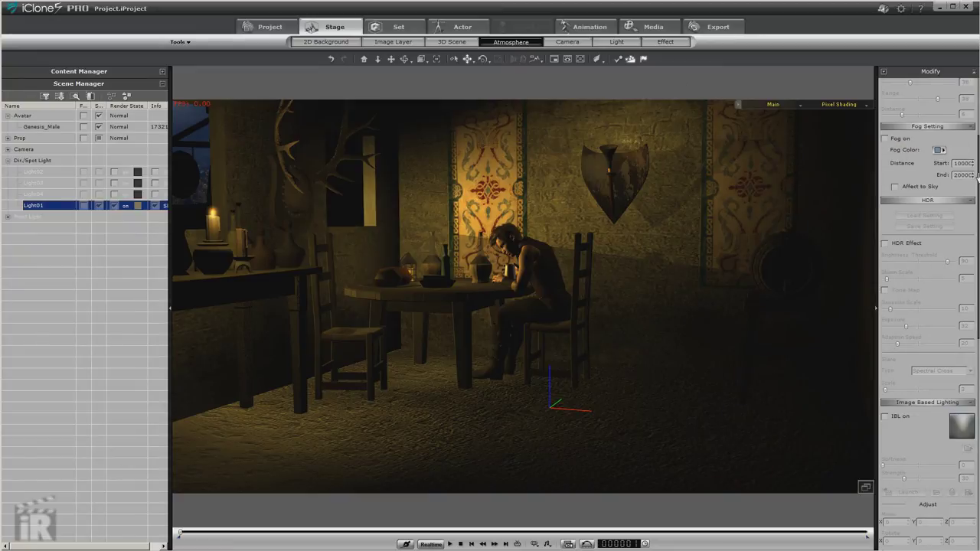
pyautogui.scroll(5, 977, 176)
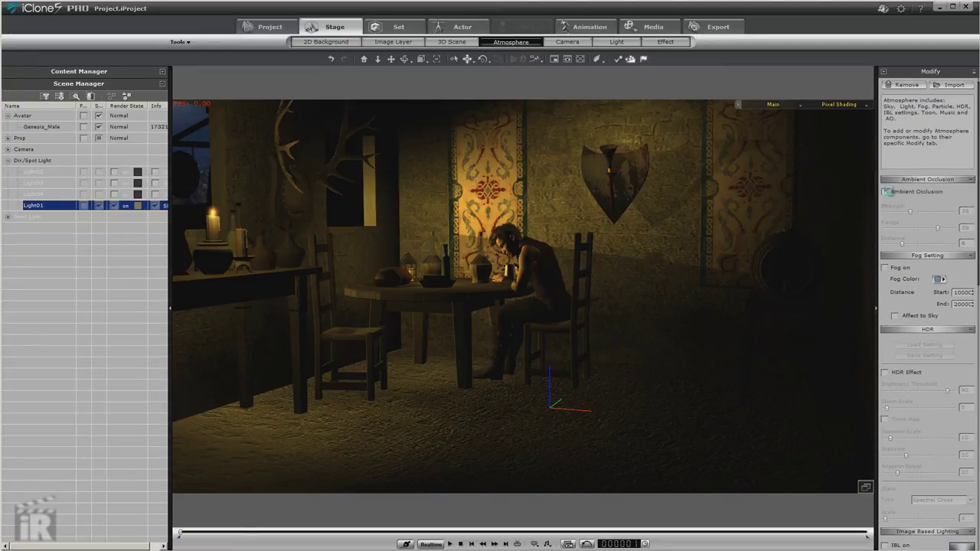
pyautogui.click(885, 192)
pyautogui.moveTo(977, 207); pyautogui.dragTo(978, 251)
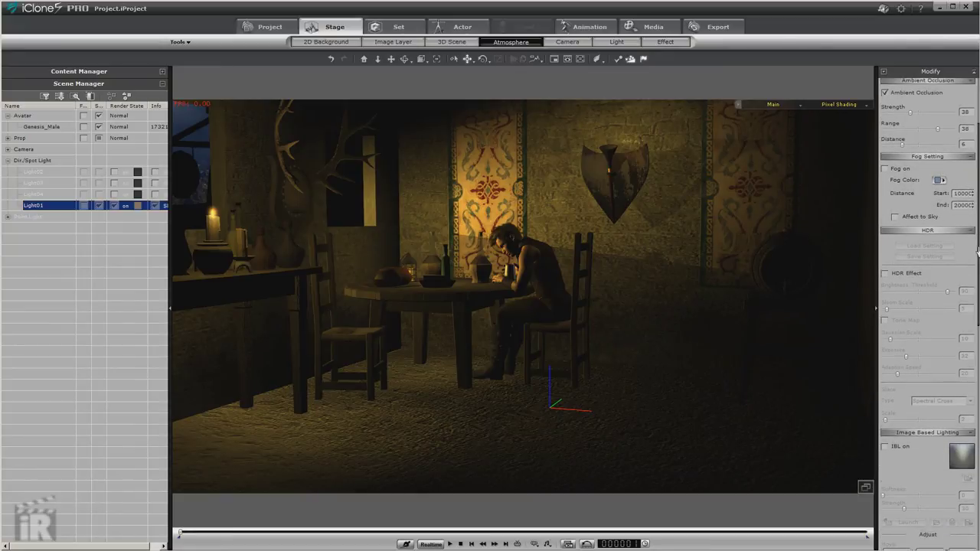
pyautogui.scroll(-2, 977, 251)
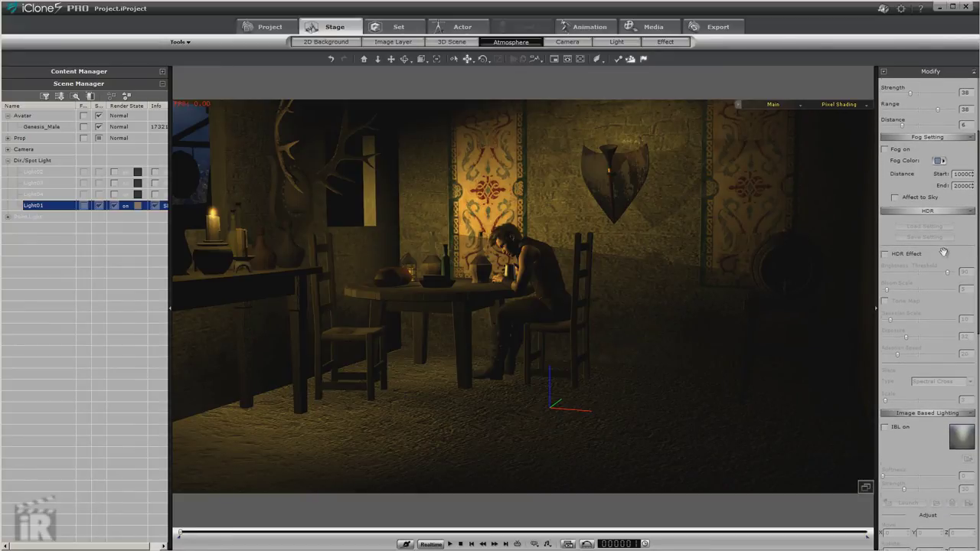
# - Turn on HDR Effect and Tone Map, with Gaussian Scale 69 and Exposure 38
pyautogui.click(885, 254)
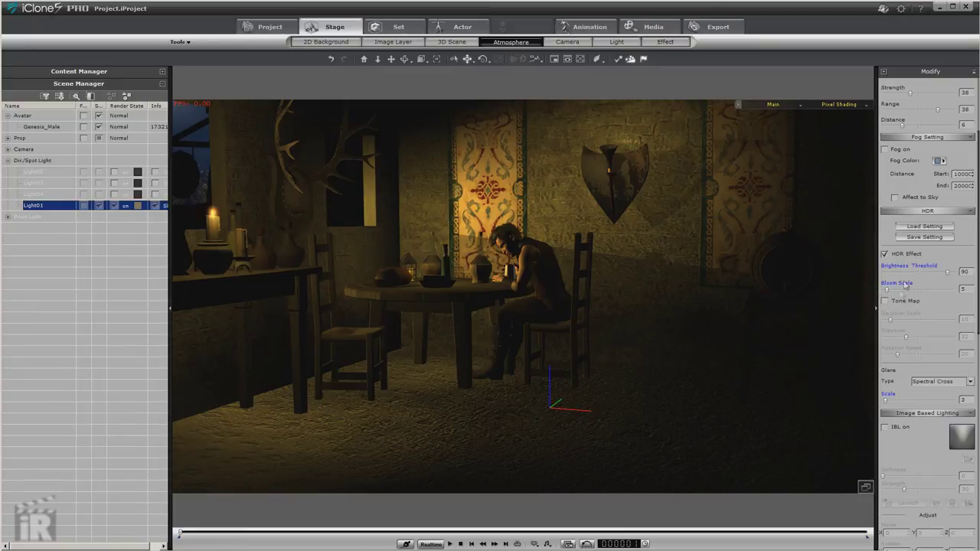
pyautogui.click(885, 301)
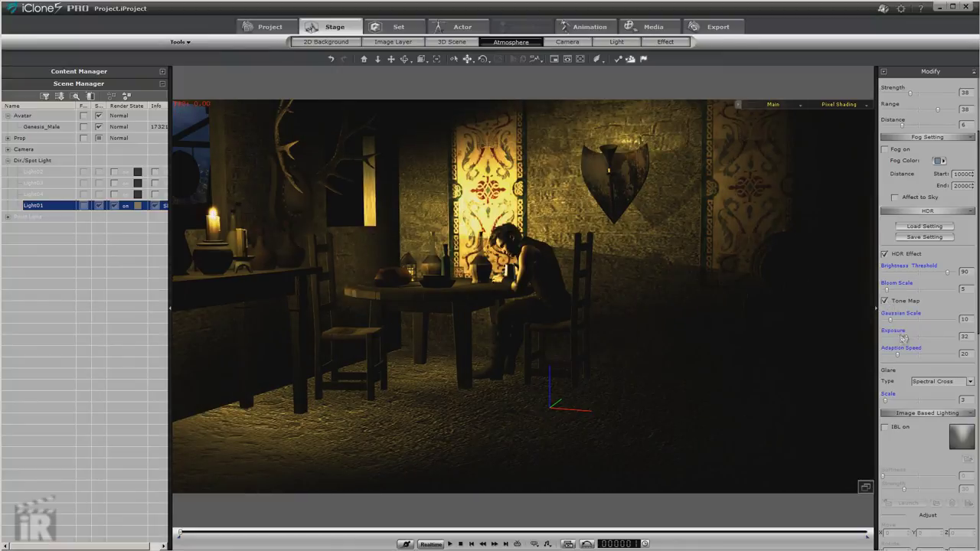
pyautogui.moveTo(890, 320); pyautogui.dragTo(917, 320)
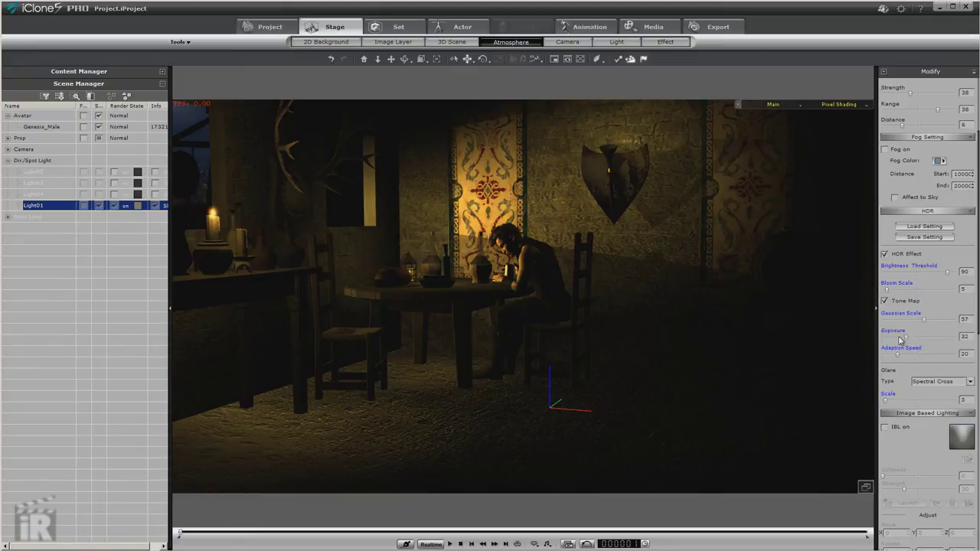
pyautogui.moveTo(906, 338)
pyautogui.mouseDown()
pyautogui.moveTo(933, 338)
pyautogui.moveTo(910, 346)
pyautogui.moveTo(921, 346)
pyautogui.mouseUp()
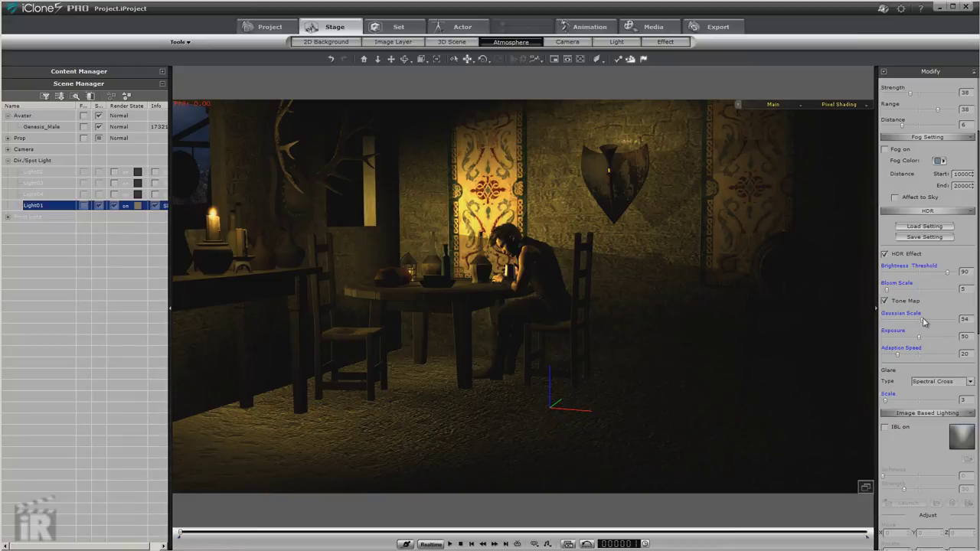
pyautogui.moveTo(924, 322)
pyautogui.mouseDown()
pyautogui.moveTo(942, 323)
pyautogui.moveTo(933, 324)
pyautogui.mouseUp()
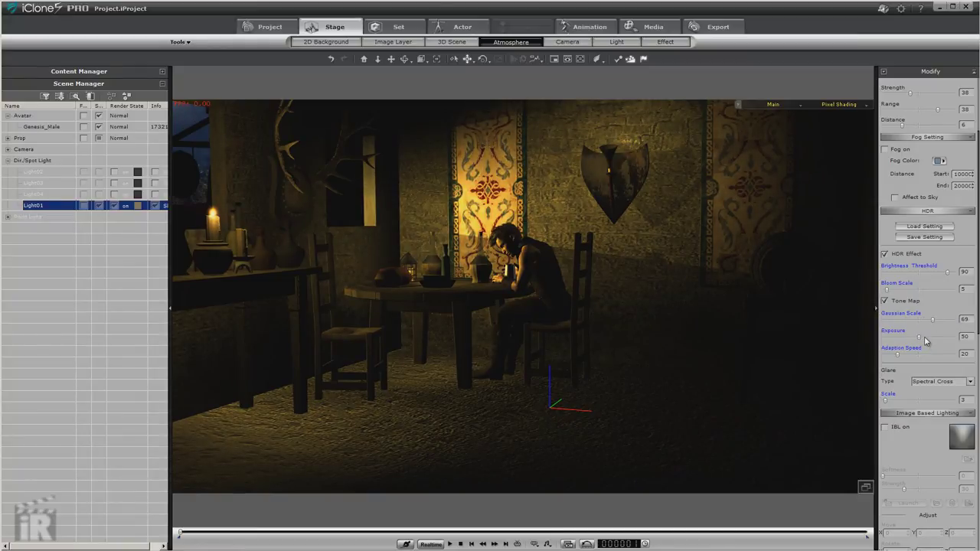
pyautogui.moveTo(921, 339); pyautogui.dragTo(908, 341)
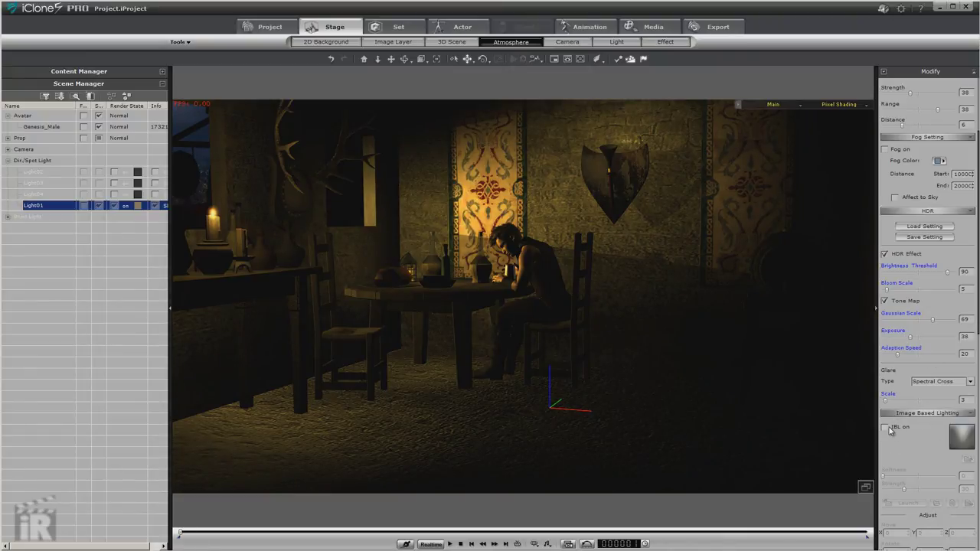
# - Switch on Image Based Lighting, comparing the scene with it off and on
pyautogui.click(885, 428)
pyautogui.click(885, 427)
pyautogui.click(885, 428)
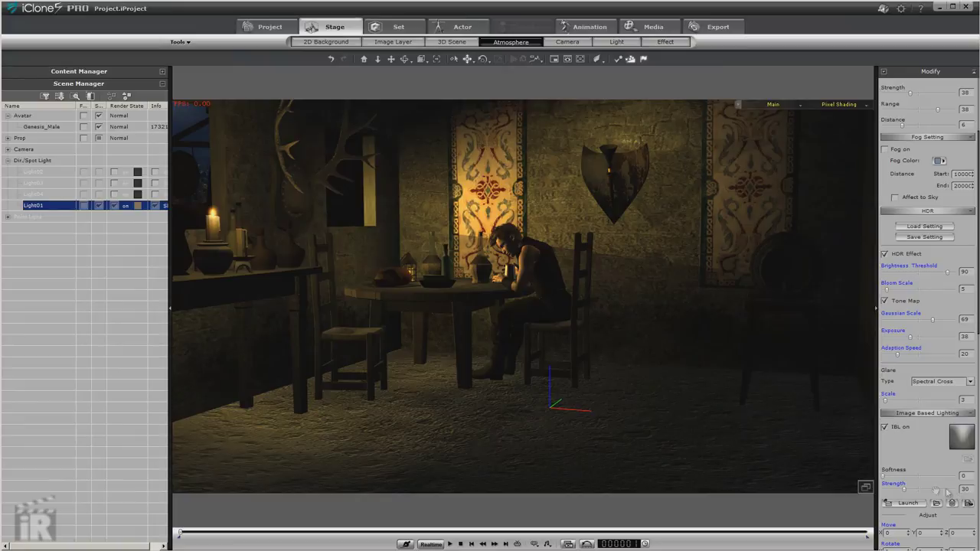
# - Try IBL Softness 90, return it to 0 with IBL on, and play the animation
pyautogui.moveTo(885, 476); pyautogui.dragTo(948, 474)
pyautogui.click(948, 476)
pyautogui.click(885, 427)
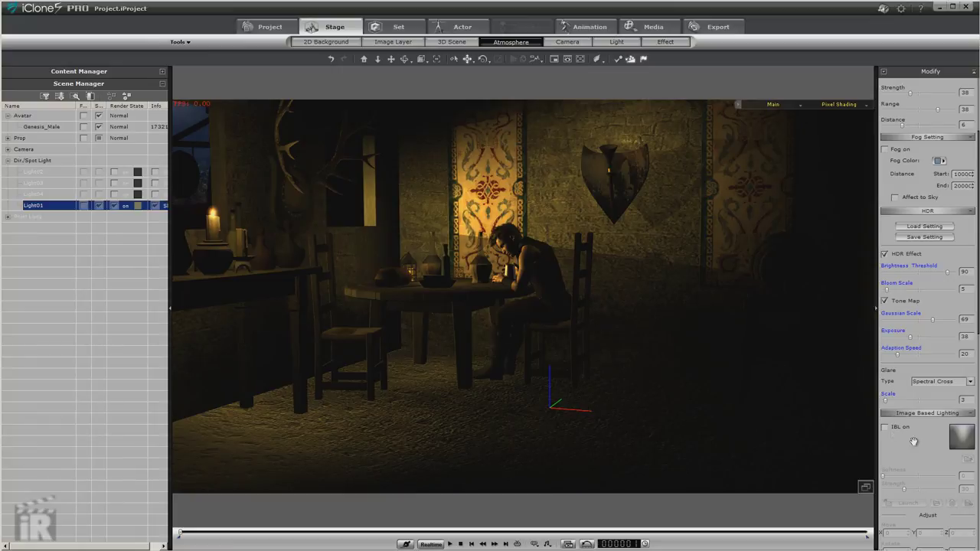
pyautogui.click(885, 427)
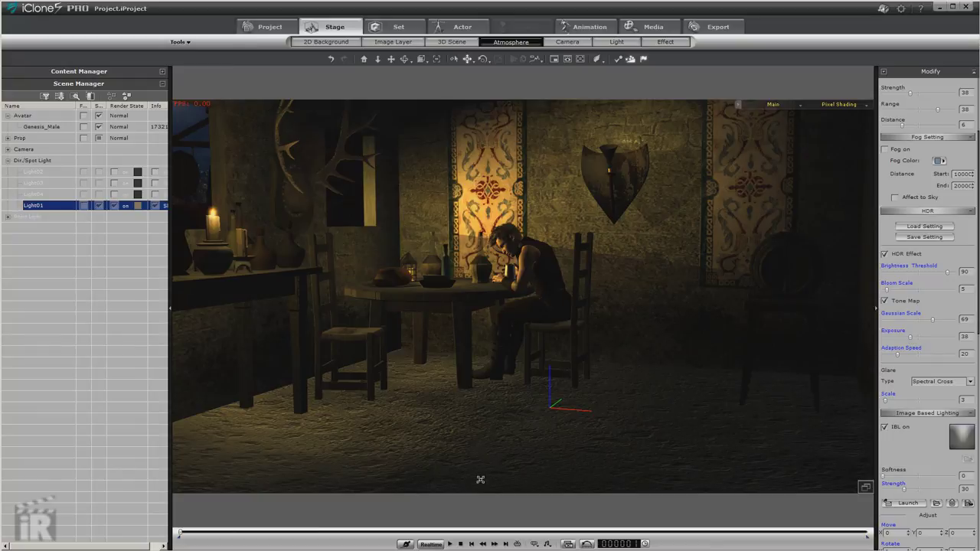
pyautogui.click(454, 543)
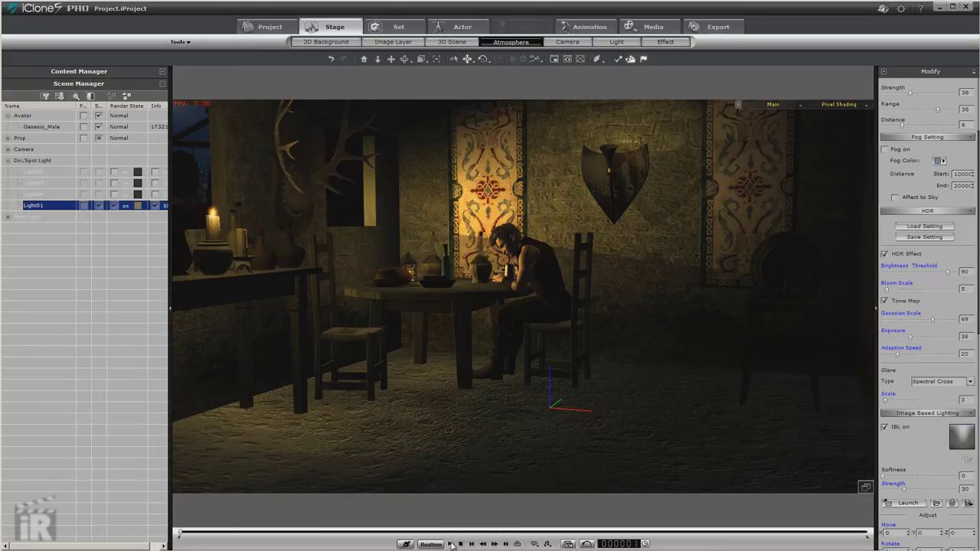